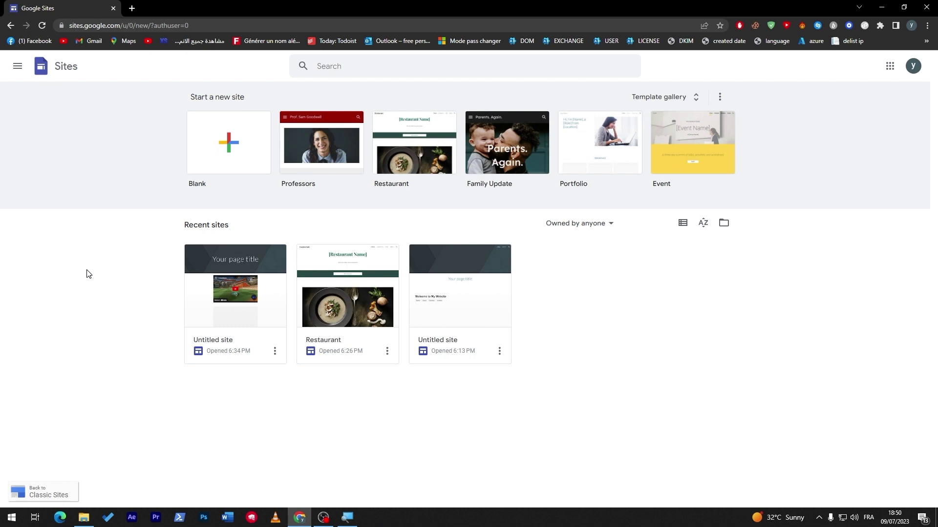
Step: Open the Restaurant site and step through its settings from Brand images to Announcement banner
left_click(342, 275)
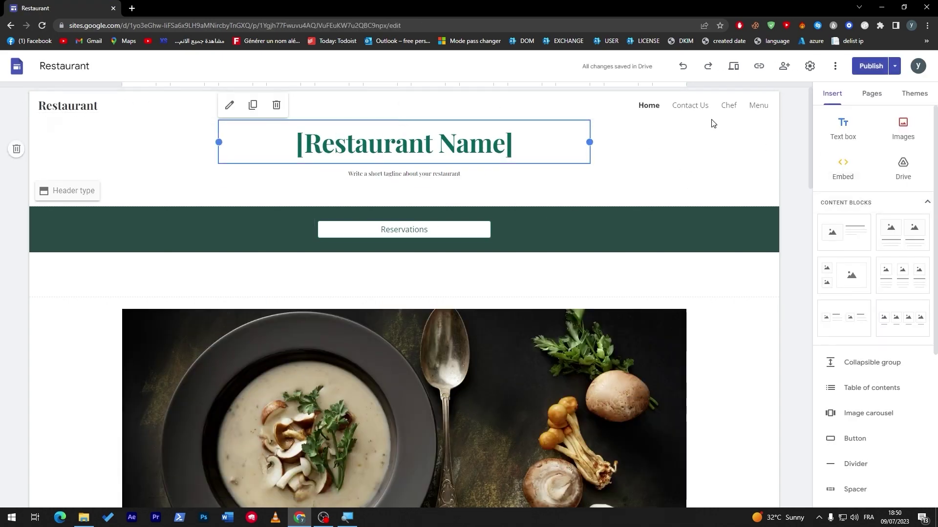
left_click_drag(811, 146, 823, 95)
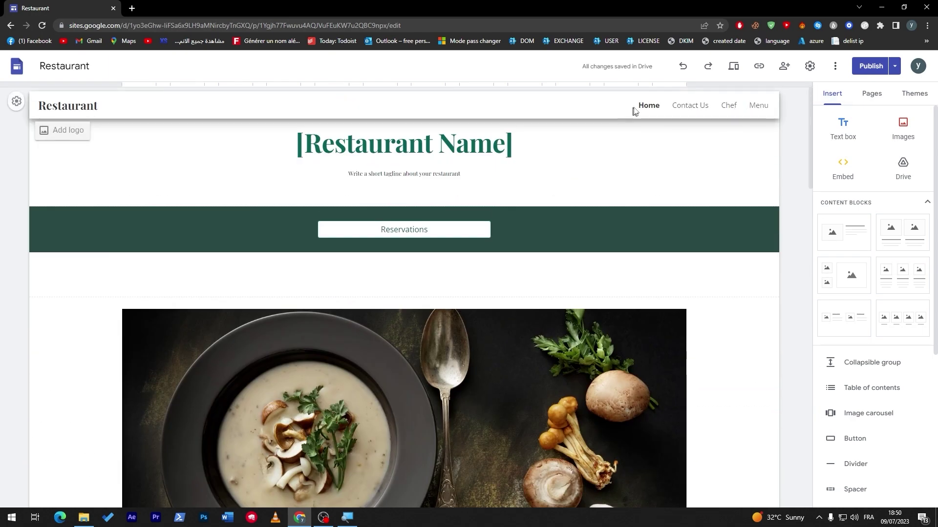
left_click(17, 104)
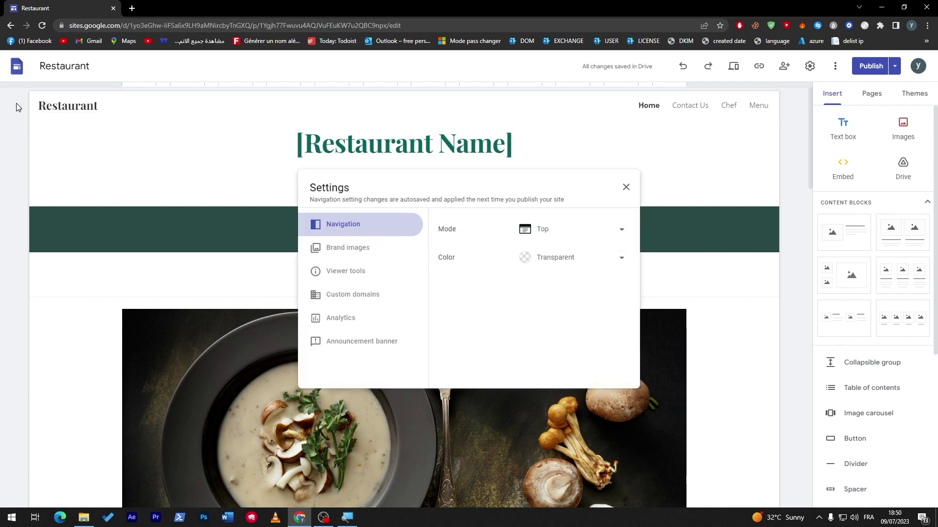
left_click(364, 255)
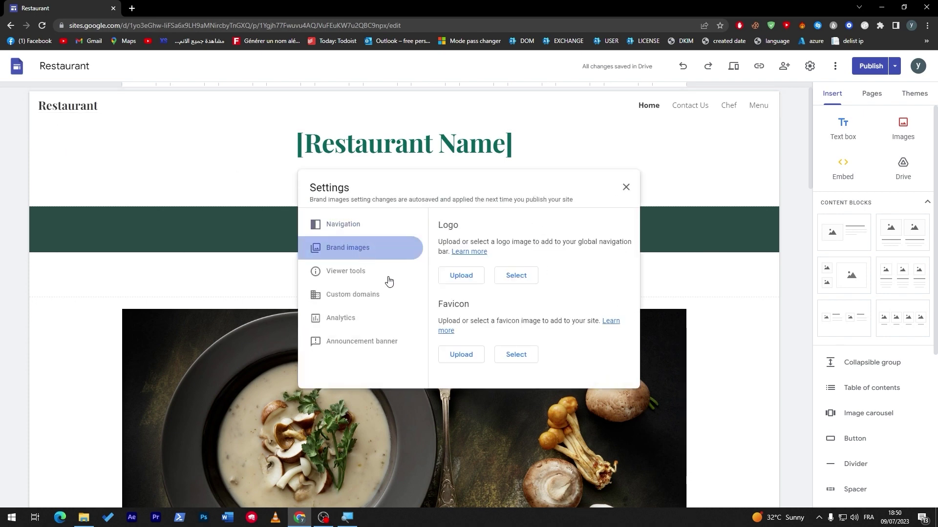
left_click(388, 276)
left_click(377, 295)
left_click(363, 319)
left_click(360, 340)
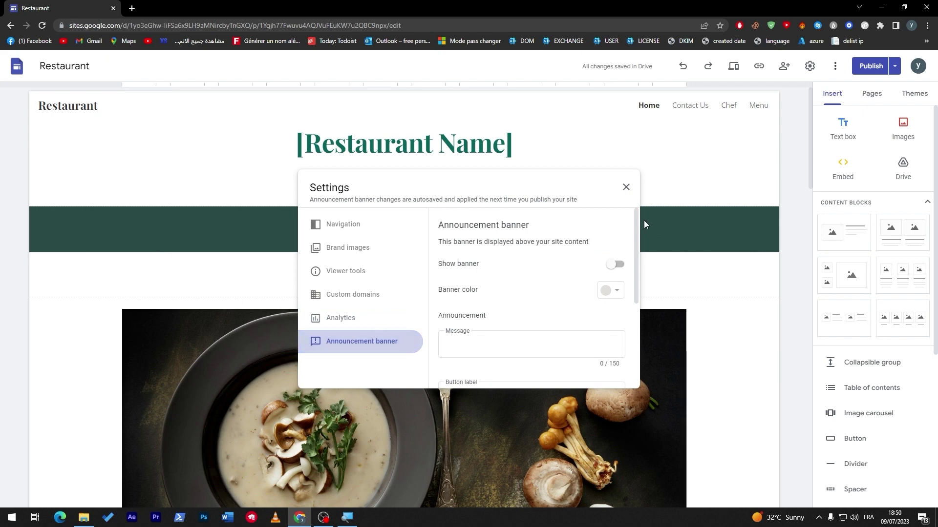
Step: Review the Announcement banner settings, close the dialog and return to the Sites home page
scroll(636, 271, "down", 3)
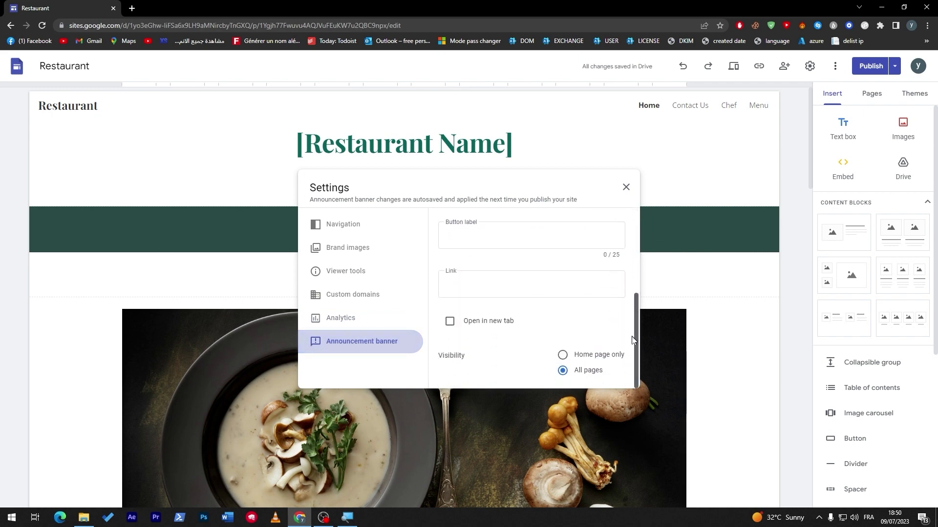
left_click_drag(631, 333, 650, 215)
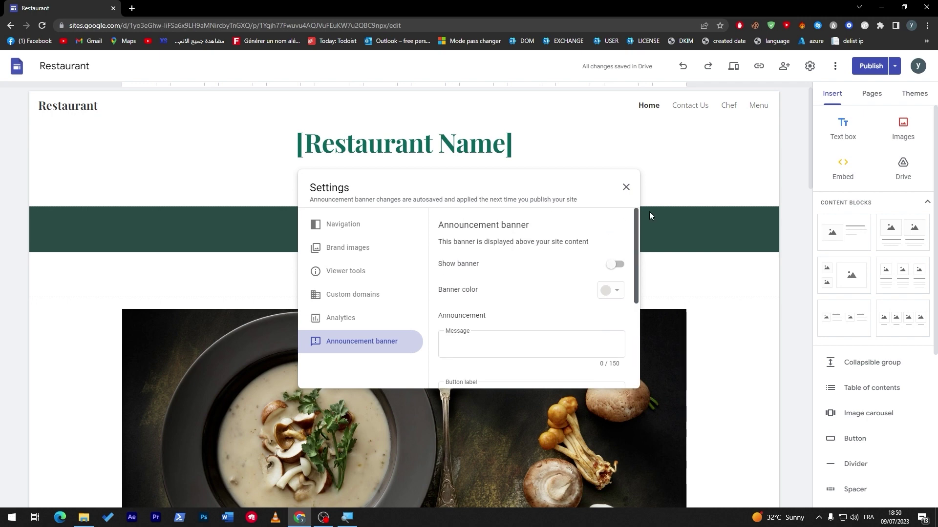
left_click(626, 187)
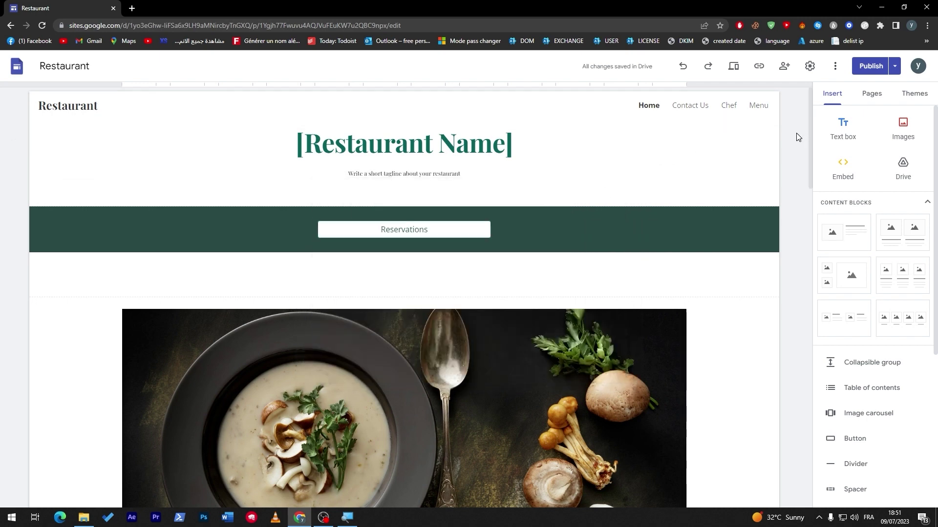
left_click(26, 76)
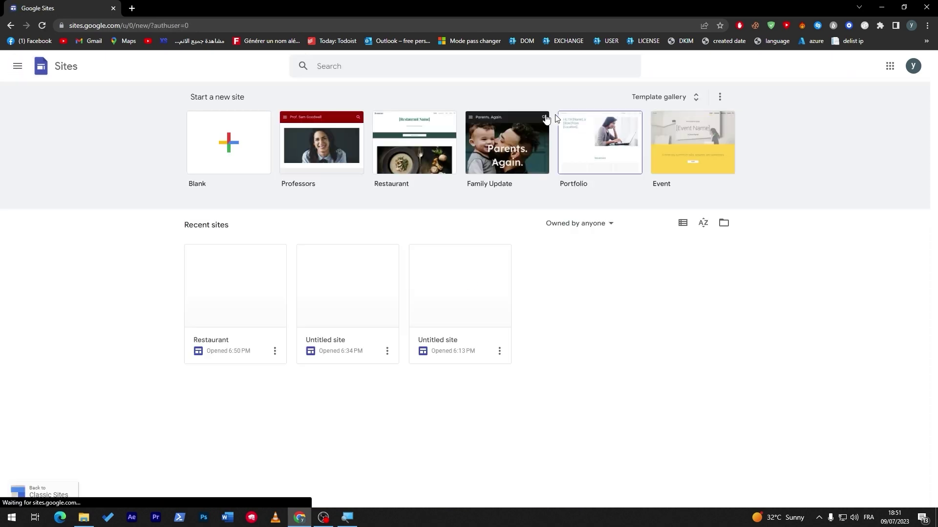
Step: Revisit the Restaurant and untitled sites, then start a new site from the Family Update template
left_click(228, 277)
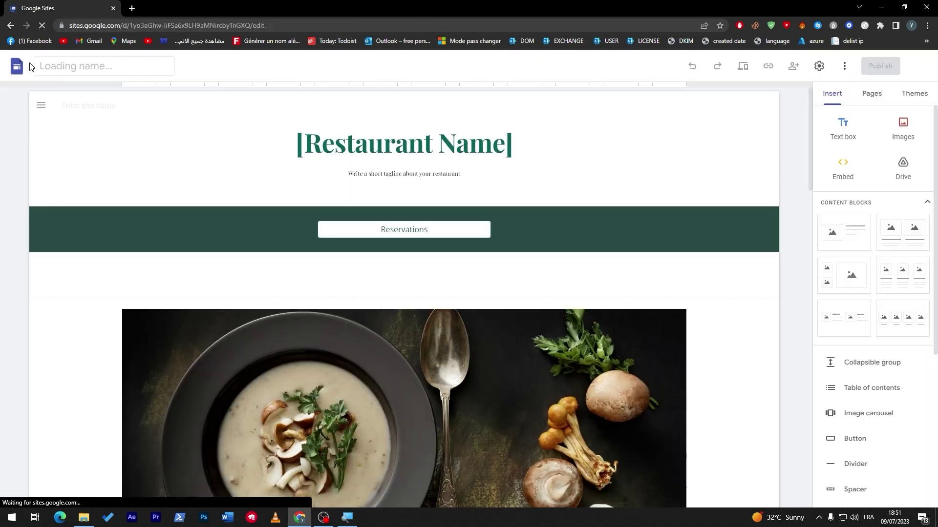
left_click(18, 70)
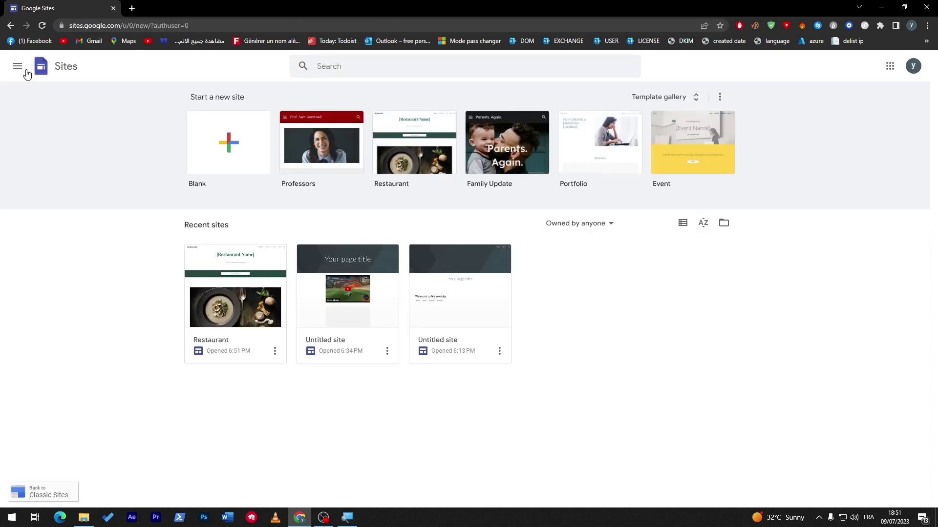
left_click(446, 310)
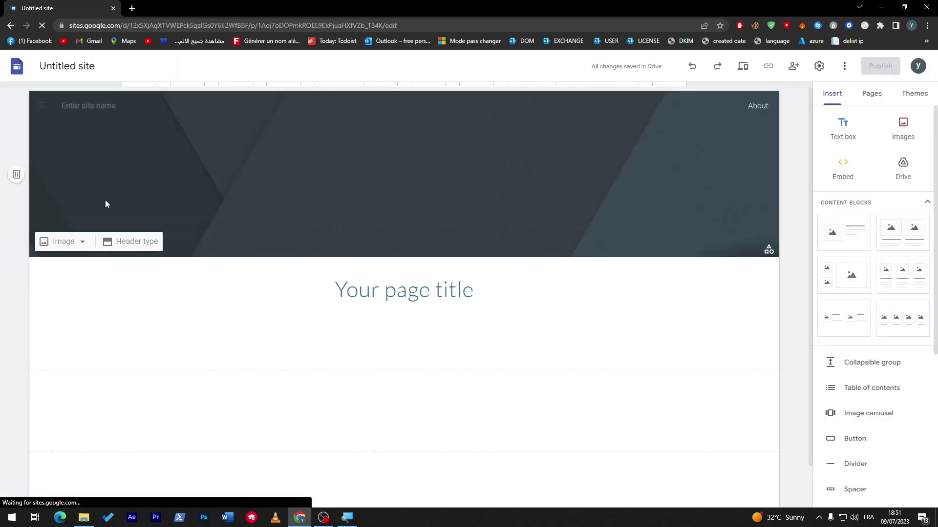
left_click(15, 67)
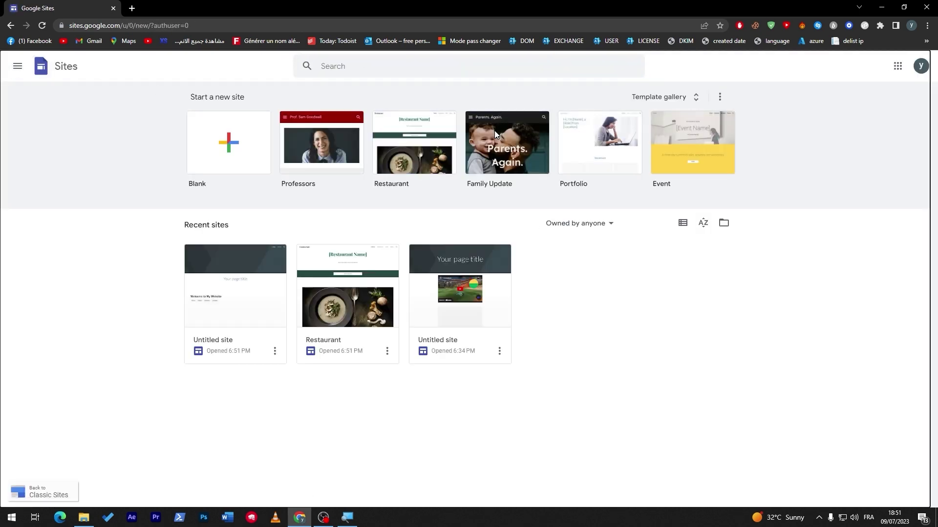
left_click(511, 139)
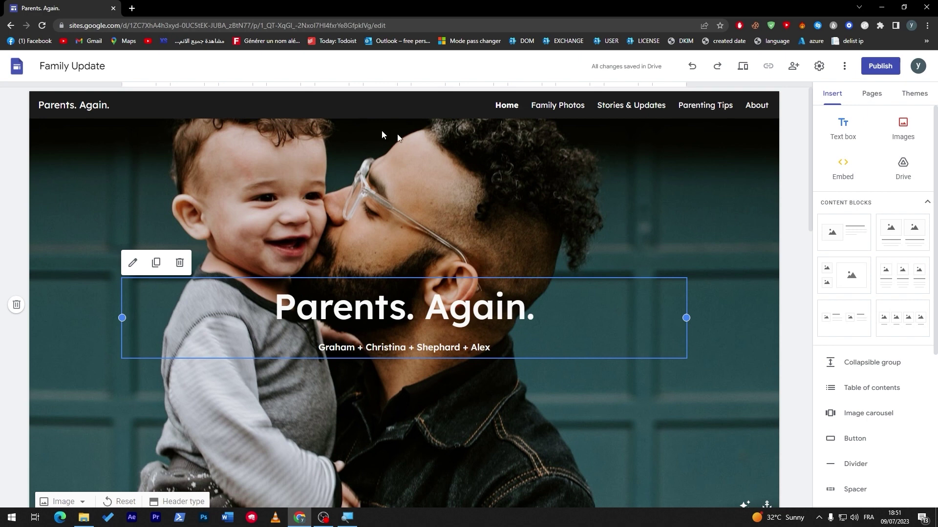
Step: Keep the Family Update site's navigation mode at Top, then leave for the Sites home page
left_click(18, 105)
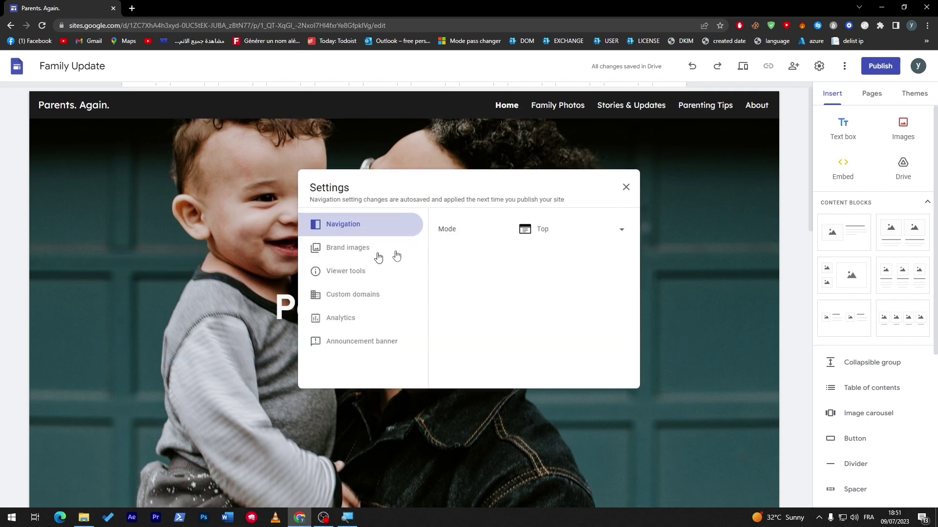
left_click(613, 228)
left_click(614, 233)
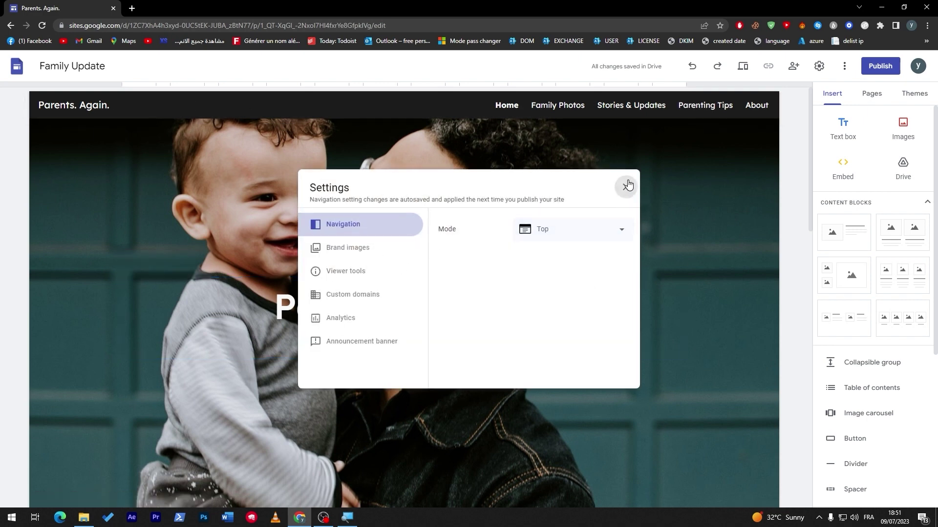
left_click(626, 187)
left_click(15, 60)
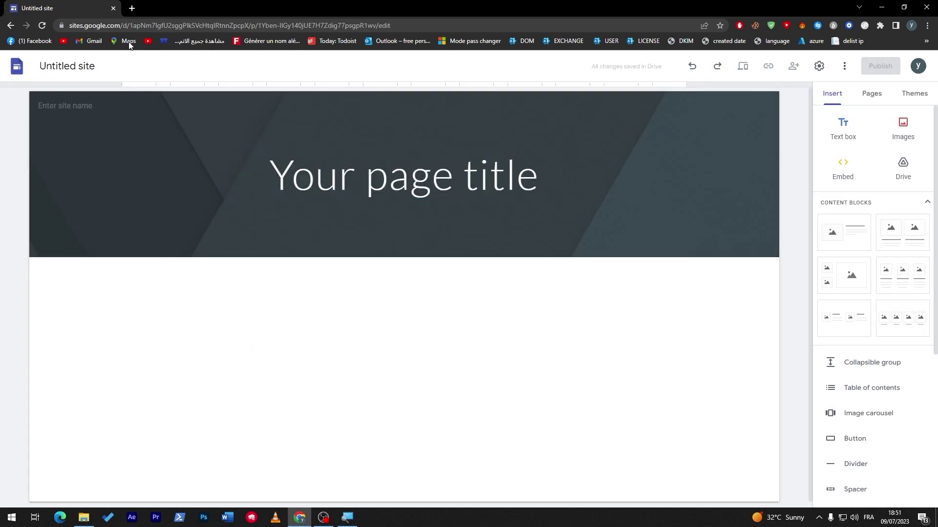
Step: Open ChatGPT at chat.openai.com in a new Chrome tab
left_click(131, 8)
type("ch")
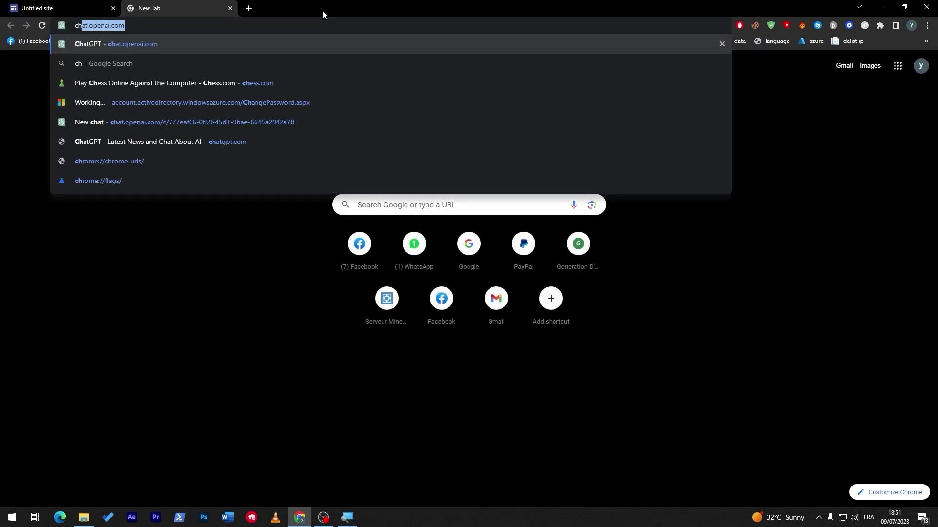
key("Return")
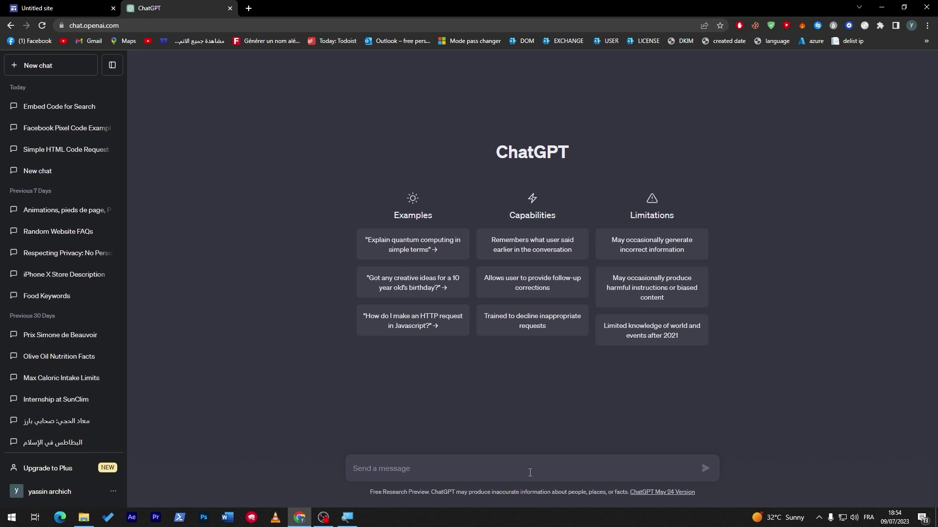
Step: Ask ChatGPT for search-bar embed HTML that includes a menu, regenerating after an error
type("give me an embed code for se")
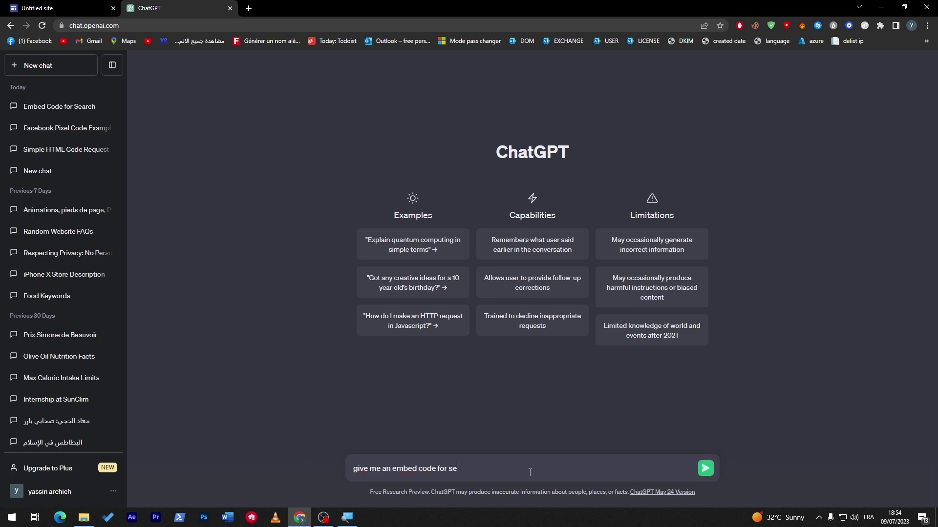
type(" bar")
key("Return")
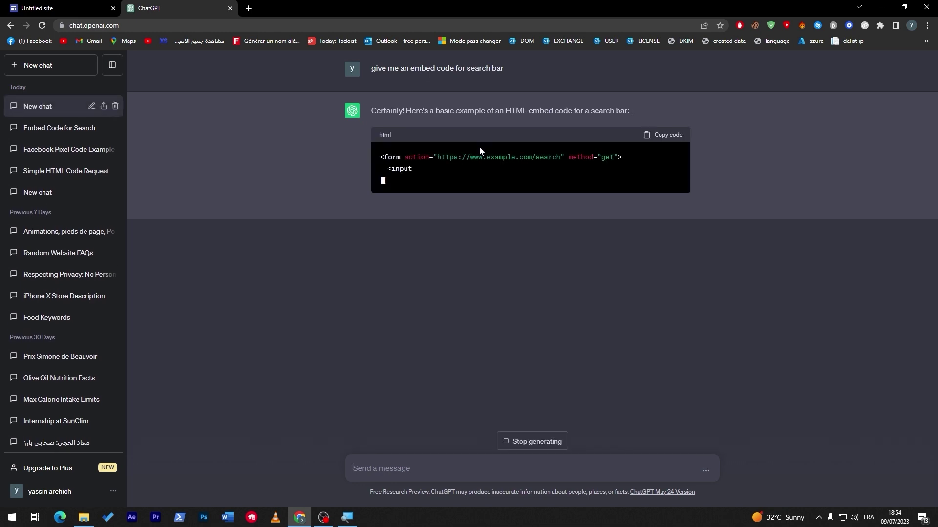
type("incl")
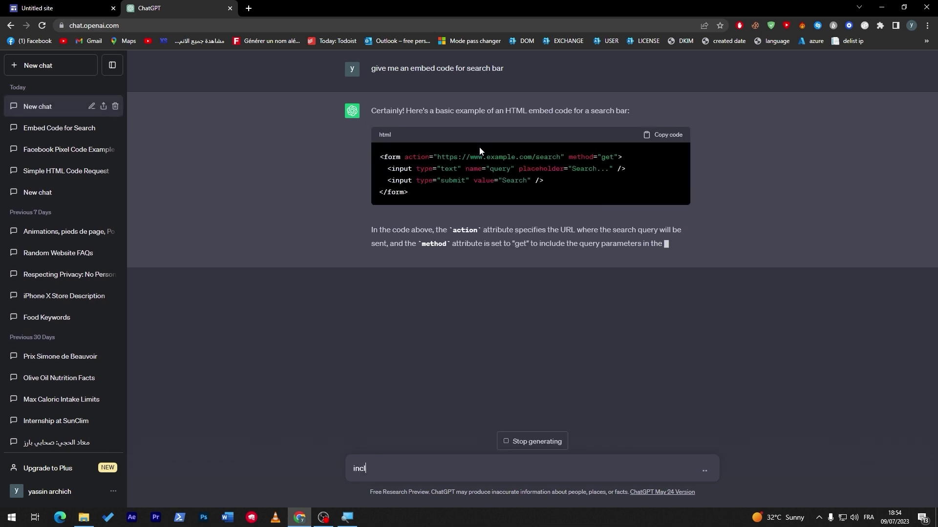
type("ude the menu with it")
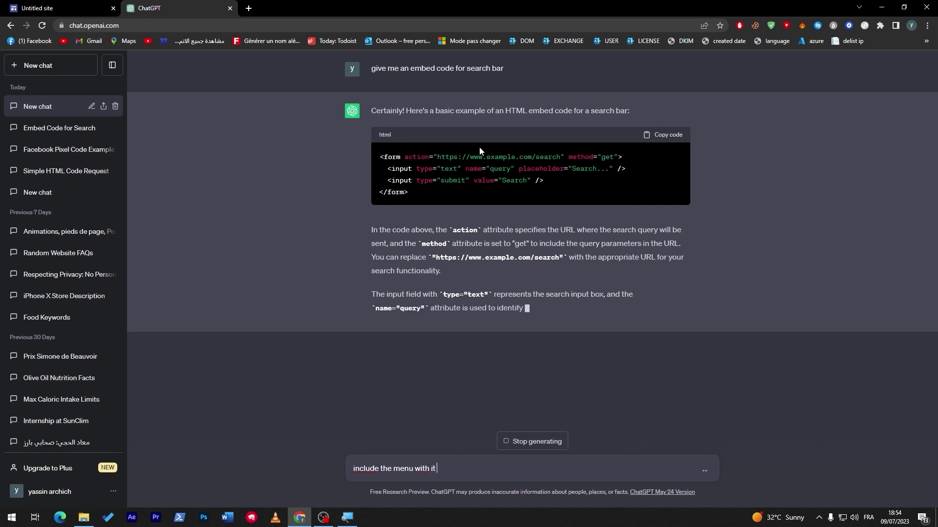
key("shift+Return")
key("BackSpace")
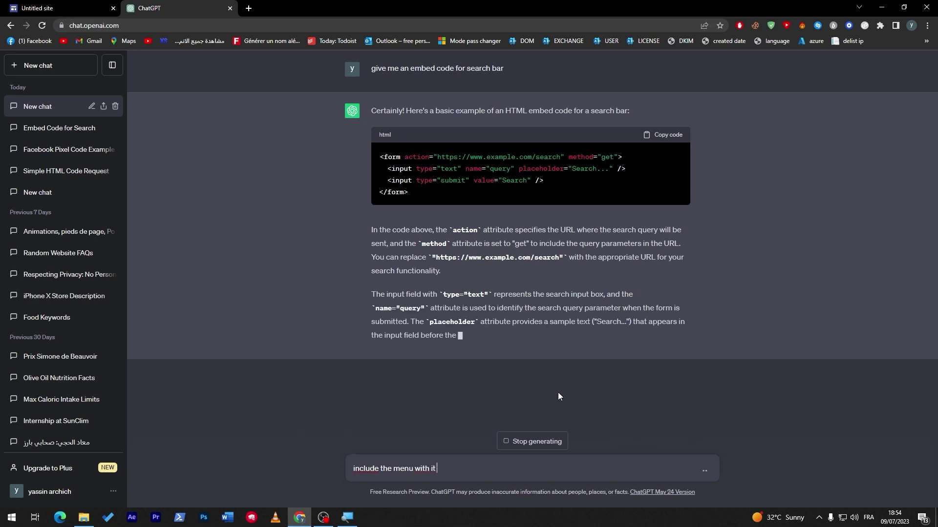
left_click(533, 441)
key("Return")
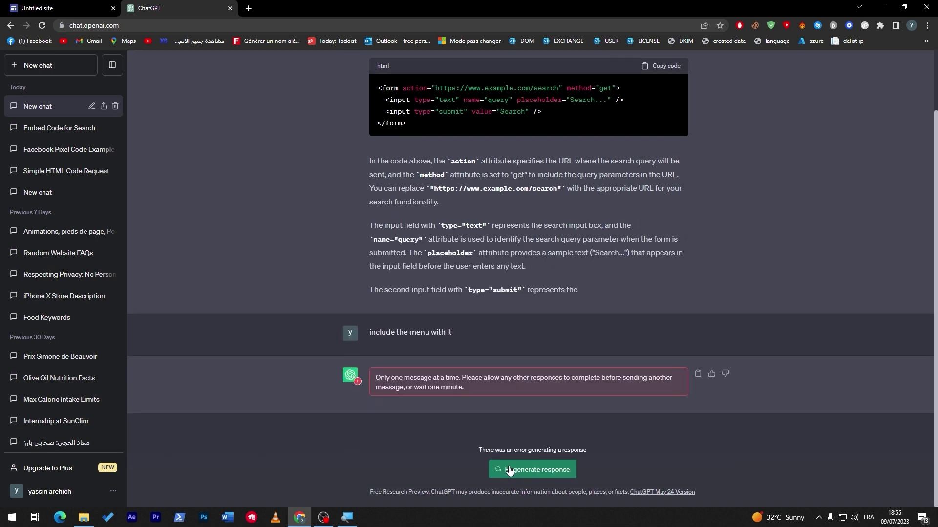
left_click(516, 476)
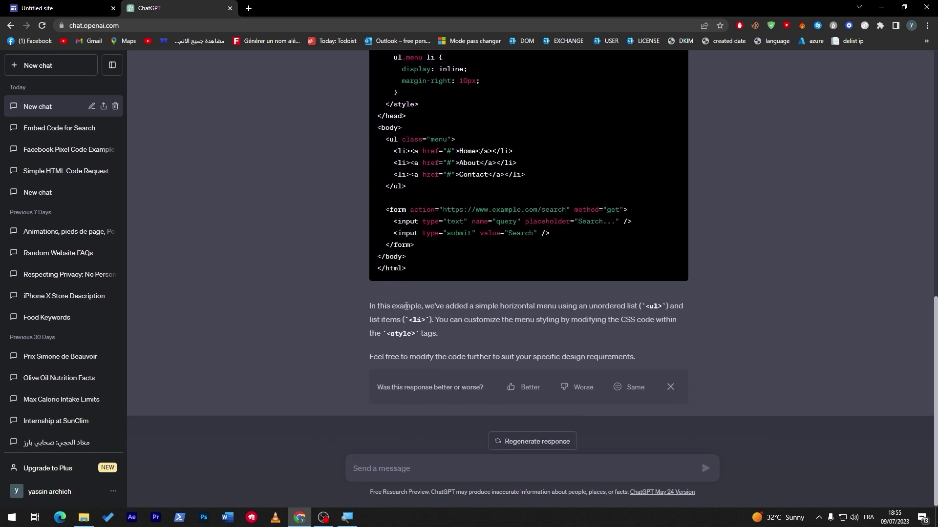
Step: Copy the HTML code from ChatGPT's answer and return to the Sites tab
left_click_drag(411, 266, 377, 142)
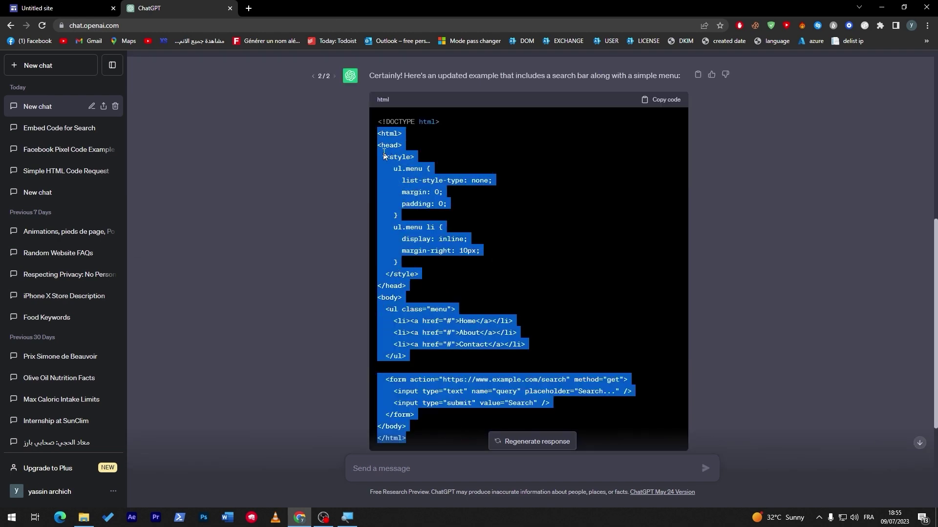
scroll(733, 254, "down", 1)
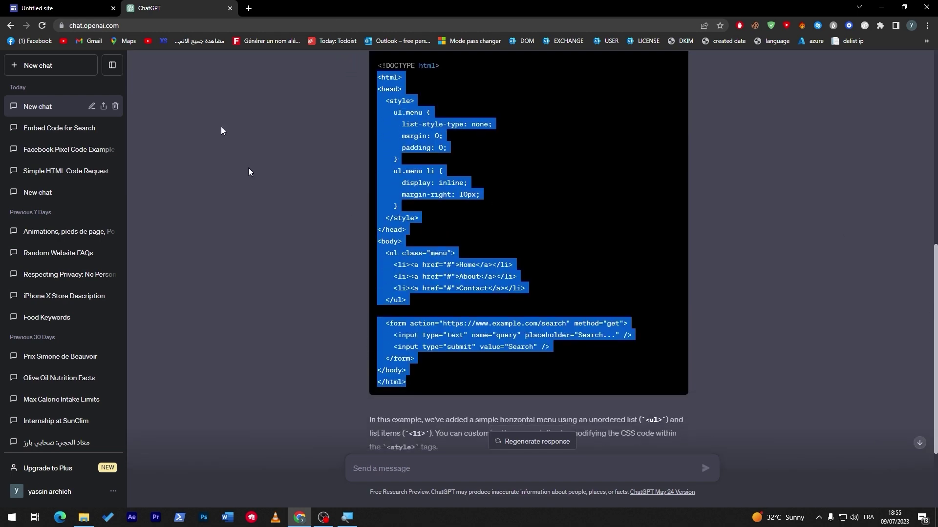
left_click(54, 8)
Step: Embed the copied HTML code on the page via Embed code, Next and Insert
left_click(843, 169)
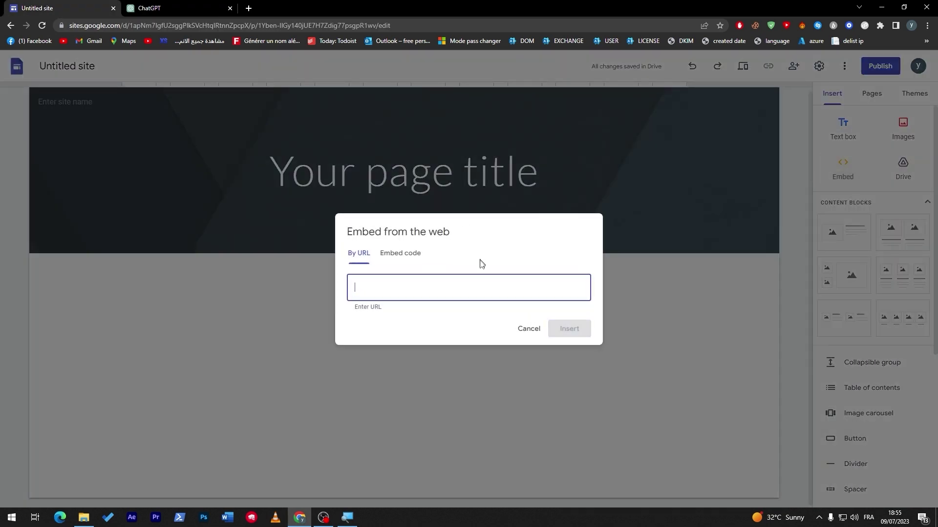
left_click(400, 253)
key("ctrl+v")
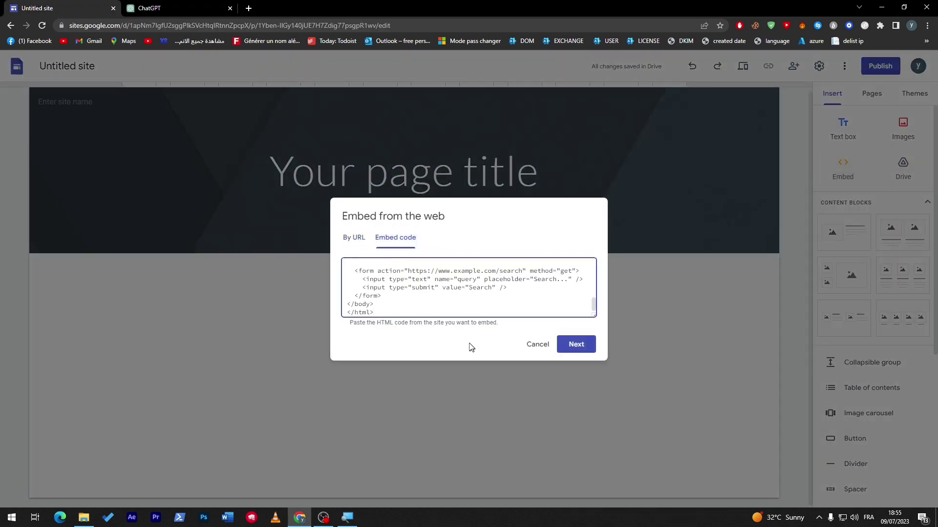
left_click(577, 345)
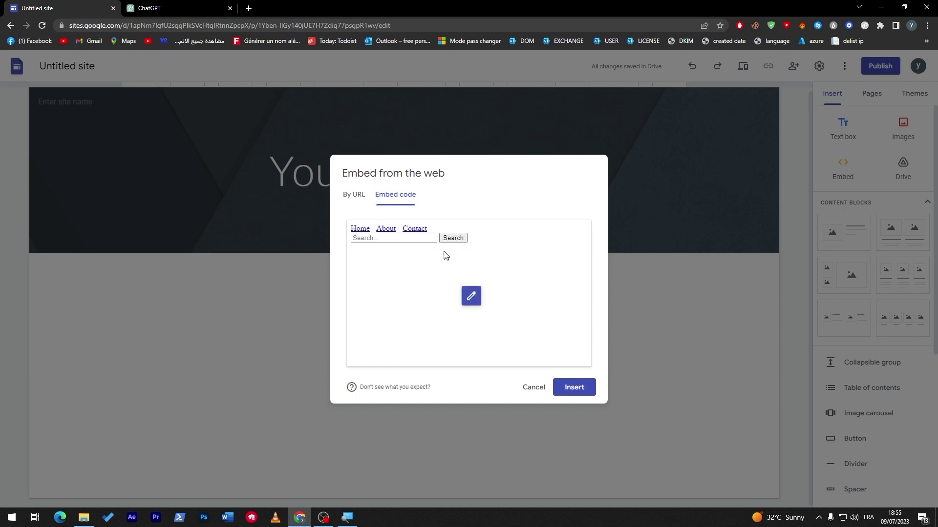
left_click(574, 387)
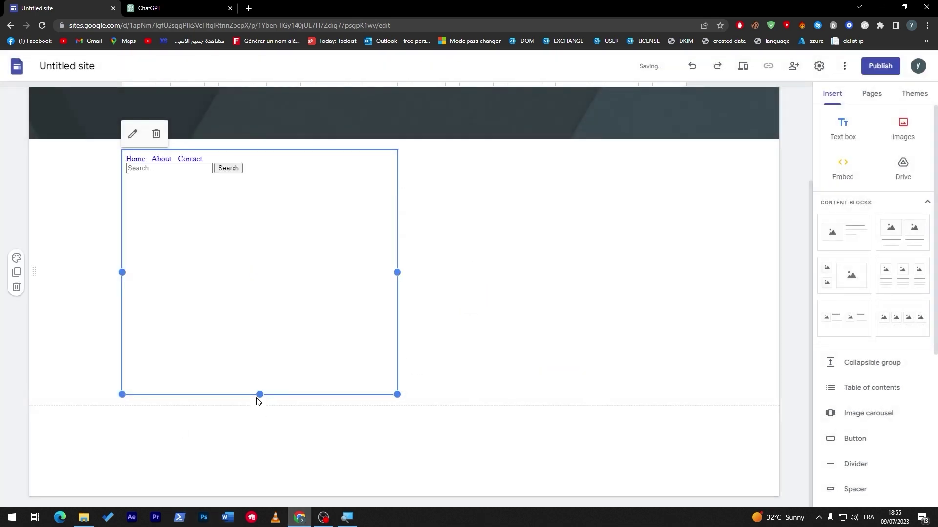
Step: Shorten the embed block and move it into a section below the header
left_click_drag(259, 396, 201, 220)
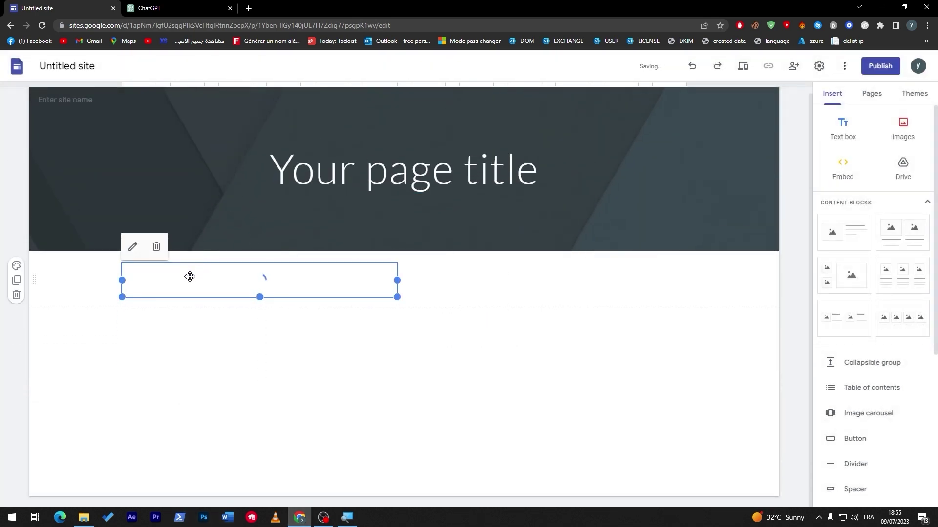
left_click_drag(218, 268, 321, 163)
left_click_drag(438, 131, 246, 278)
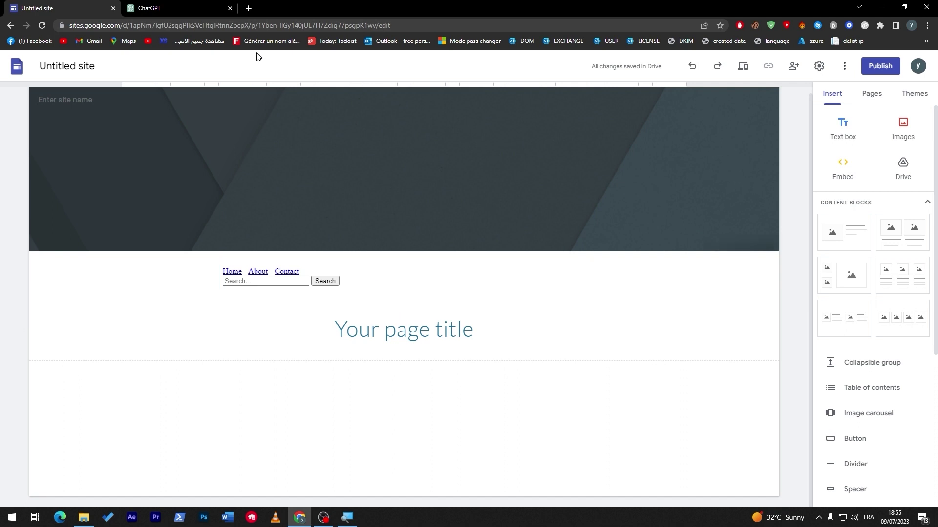
left_click(156, 8)
Step: Ask ChatGPT to 'make it look better' and select the restyled HTML code block
left_click(407, 466)
type("ma")
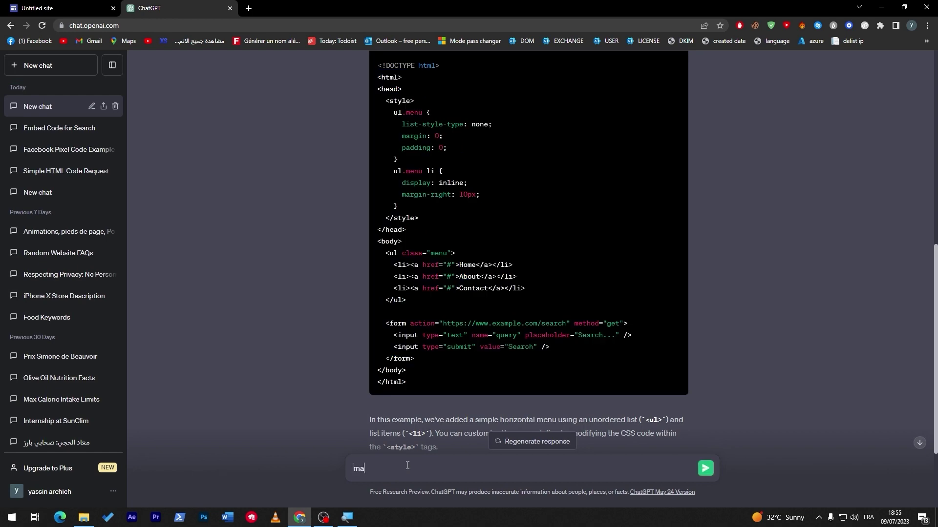
type("ke it look bet")
key("Return")
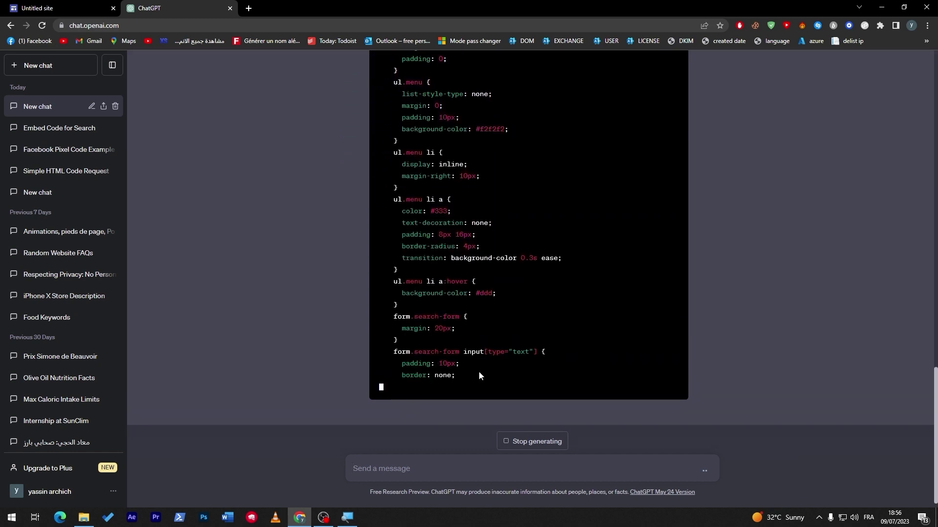
scroll(925, 324, "up", 10)
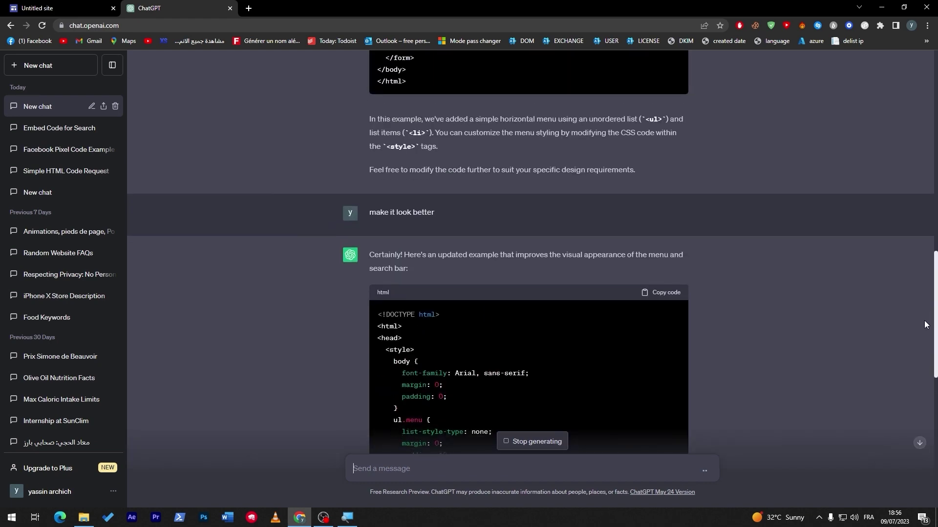
left_click_drag(934, 324, 933, 464)
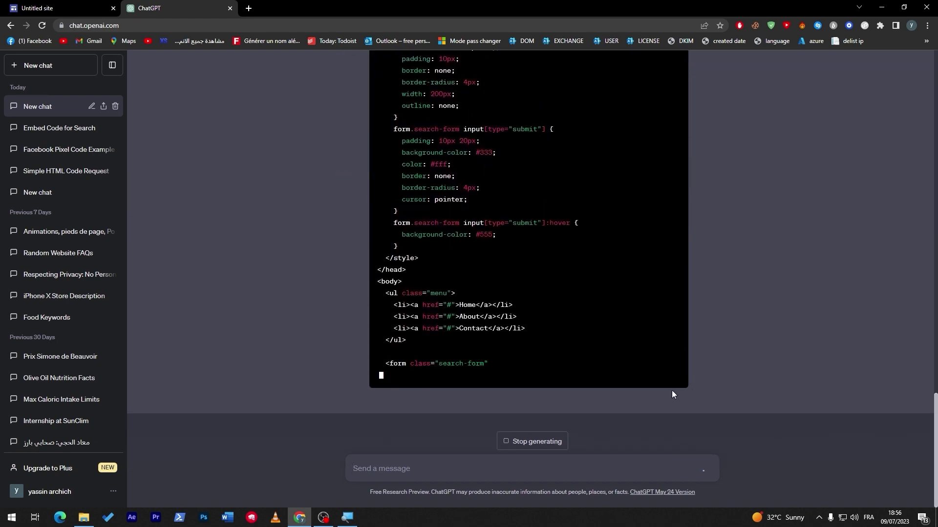
left_click_drag(419, 357, 366, 51)
left_click_drag(377, 439, 370, 341)
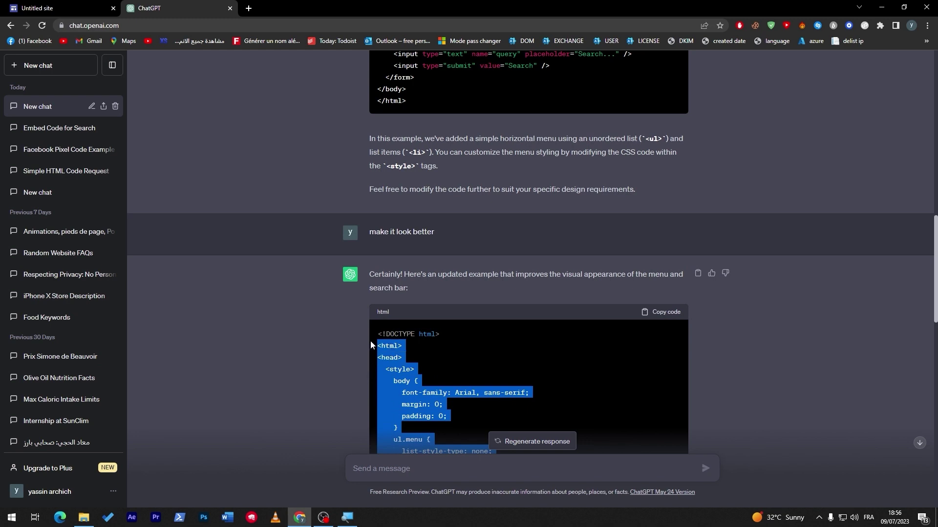
Step: Embed the styled HTML code on the page as a new embed
left_click(88, 7)
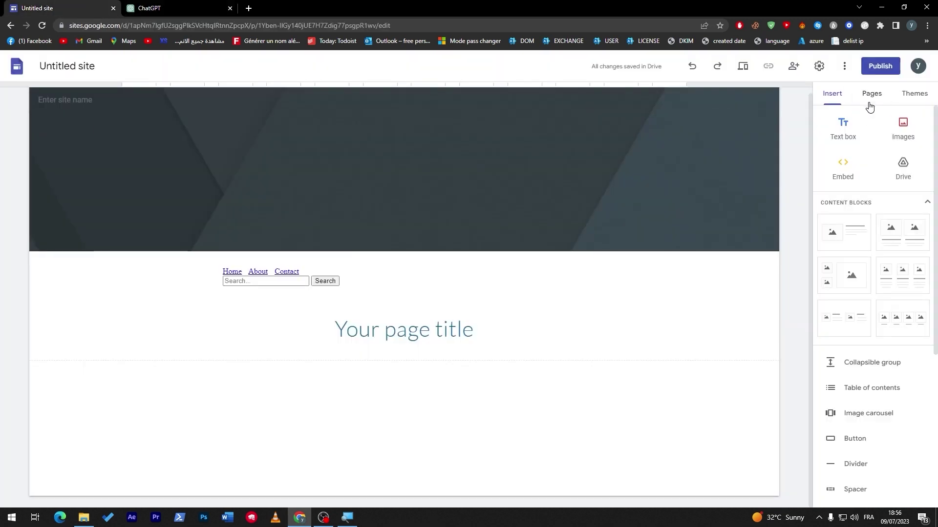
left_click(842, 167)
left_click(395, 237)
key("ctrl+v")
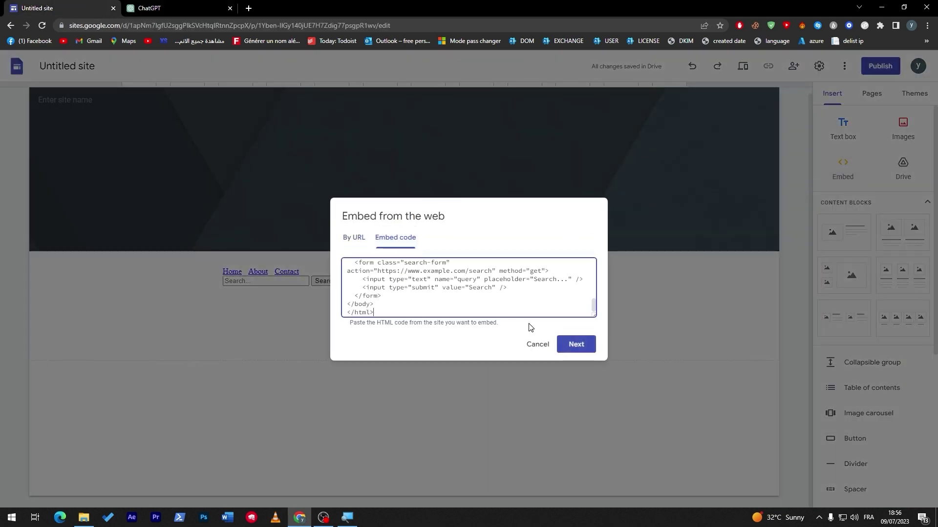
left_click(567, 342)
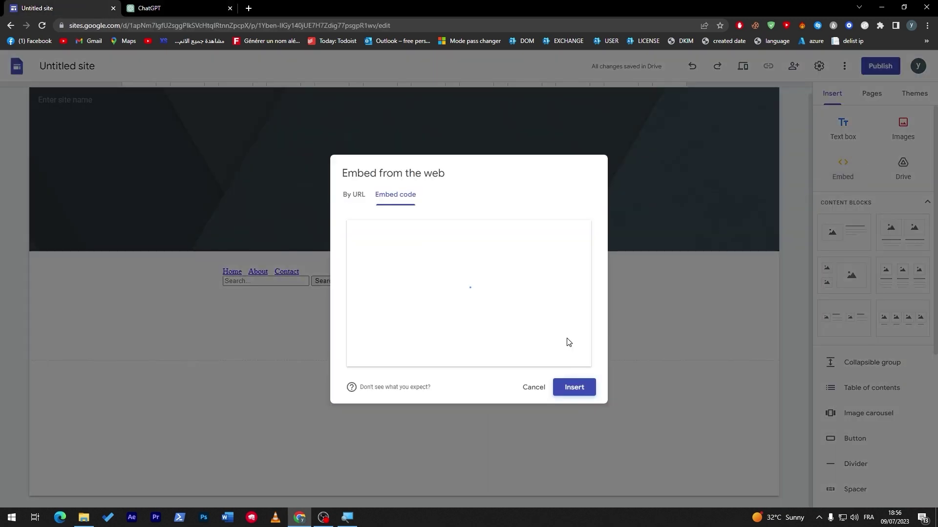
left_click(556, 385)
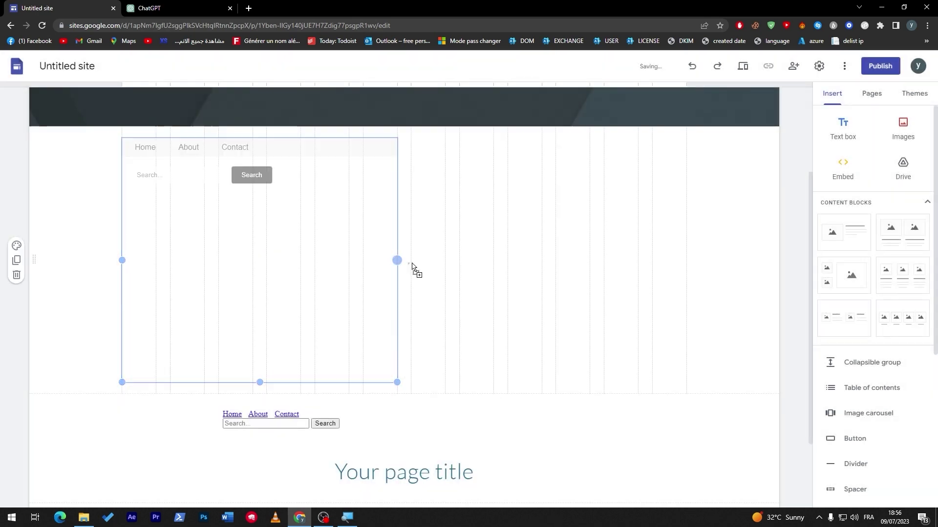
Step: Widen the styled embed across the page and delete the old plain embed
left_click_drag(412, 264, 686, 260)
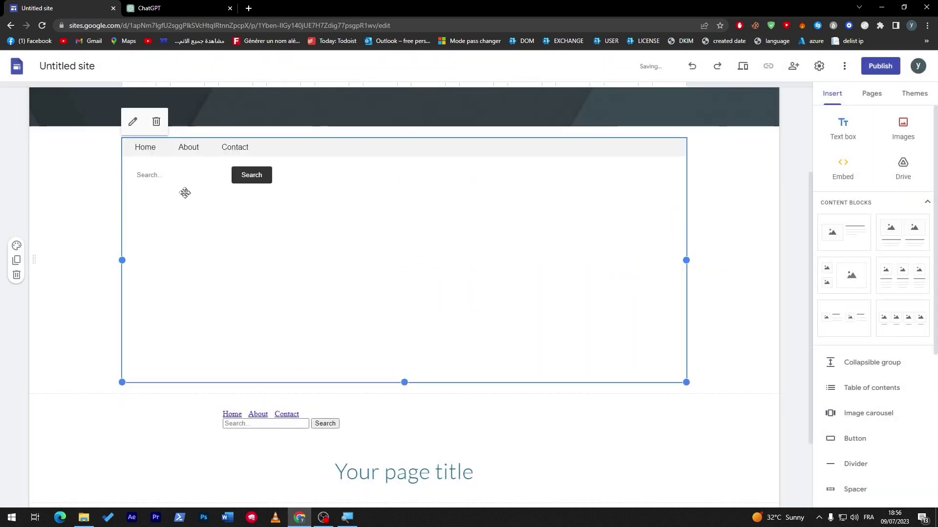
left_click(132, 122)
left_click(537, 333)
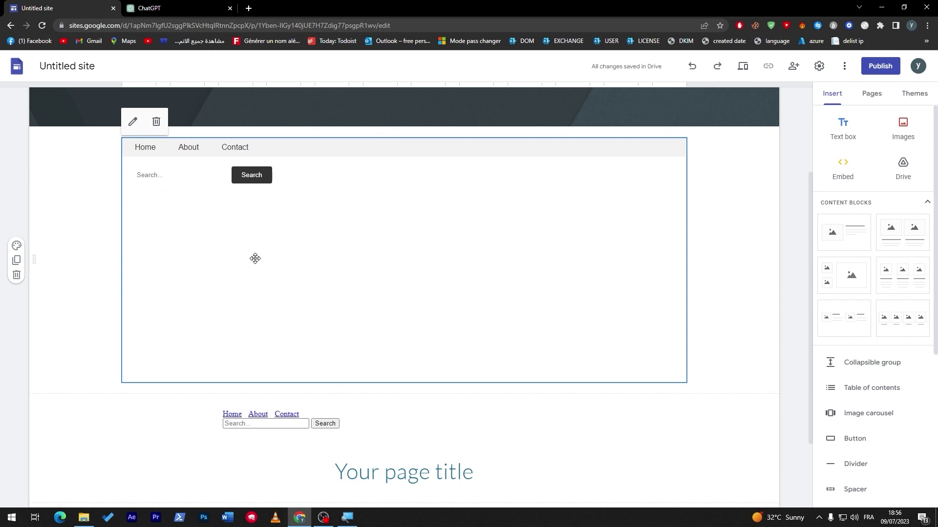
left_click(381, 443)
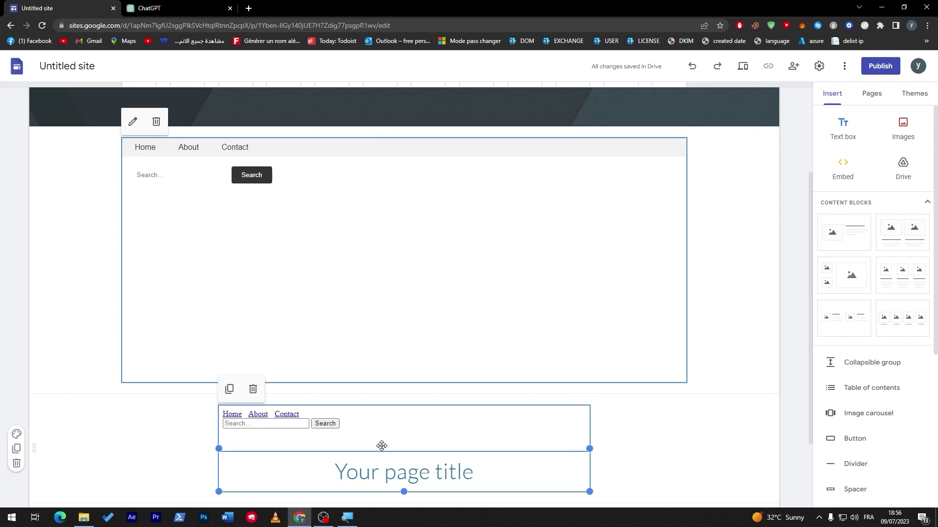
key("Delete")
left_click(505, 408)
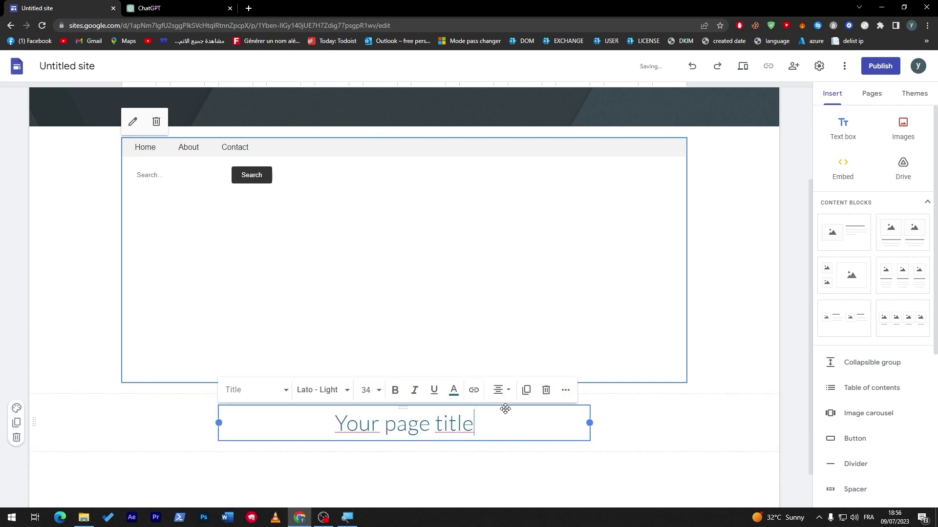
left_click(156, 9)
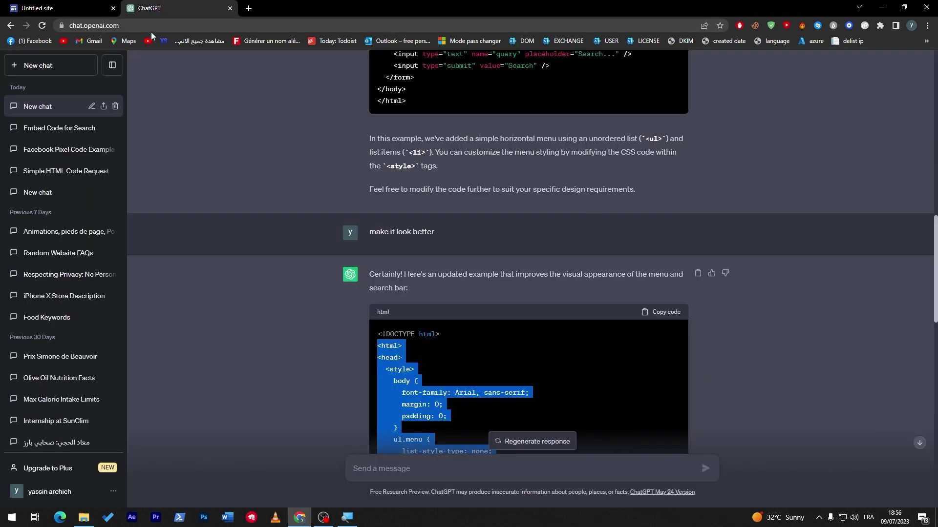
scroll(564, 264, "down", 4)
left_click(564, 264)
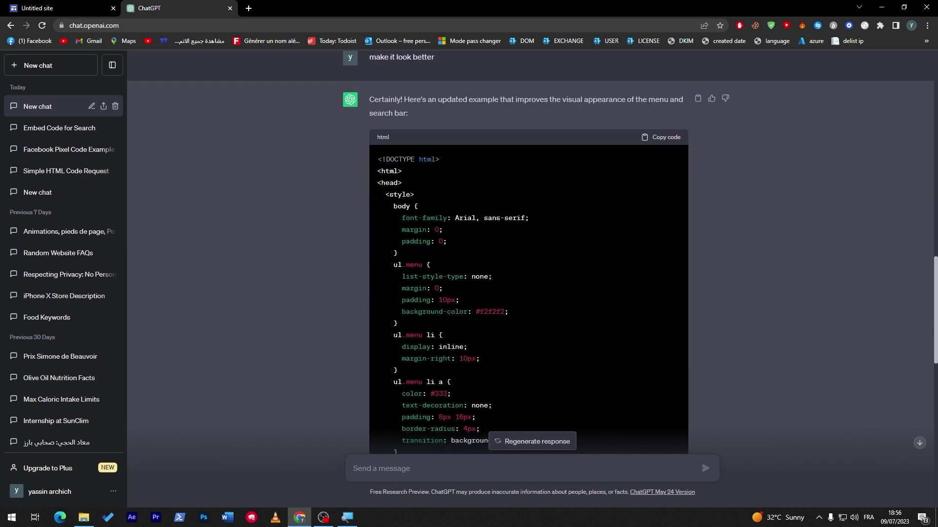
left_click(409, 273)
left_click_drag(932, 307, 930, 434)
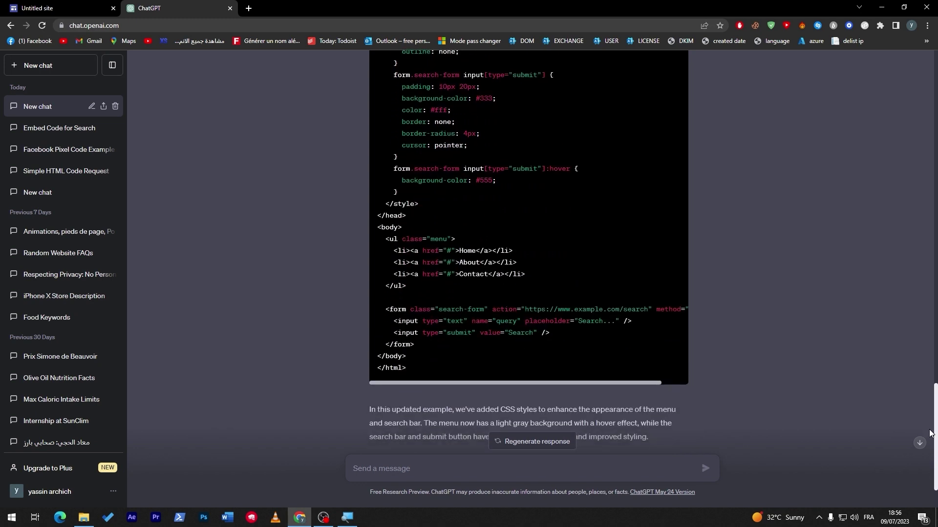
left_click_drag(457, 238, 419, 250)
left_click(439, 264)
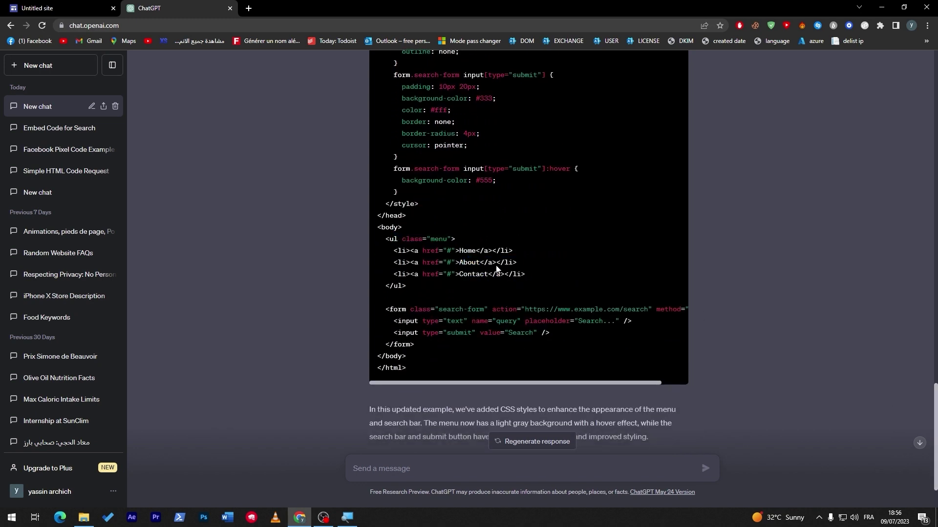
left_click_drag(496, 269, 499, 280)
left_click(499, 280)
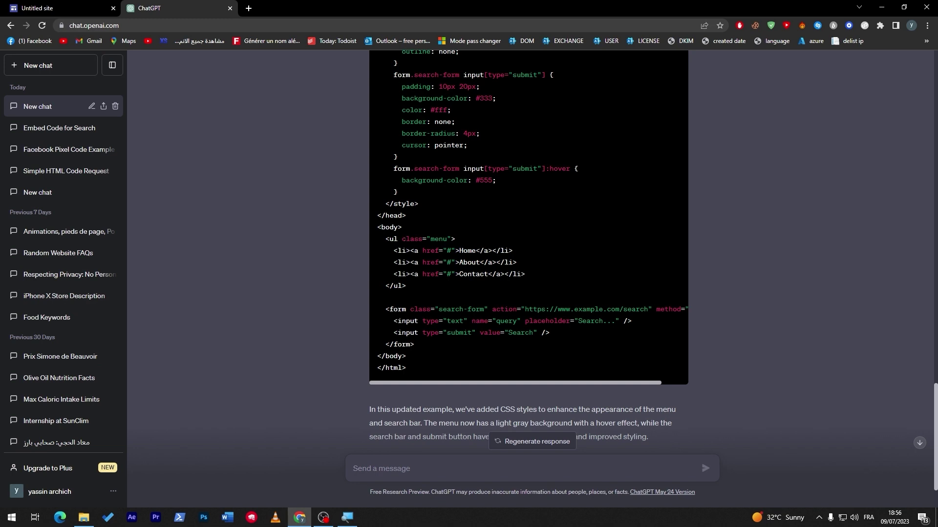
triple_click(432, 268)
left_click(433, 268)
Step: Shorten the styled embed block, then show the site's Pages list
left_click(63, 8)
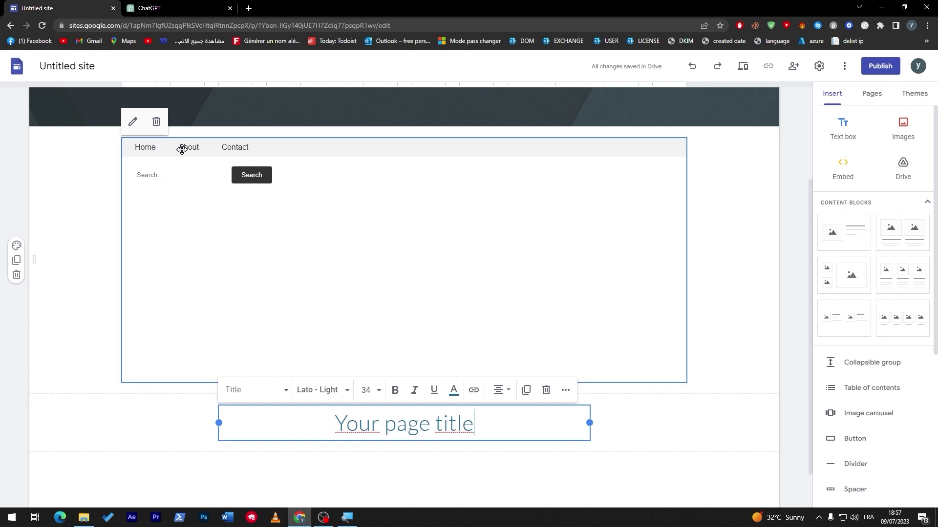
left_click(366, 357)
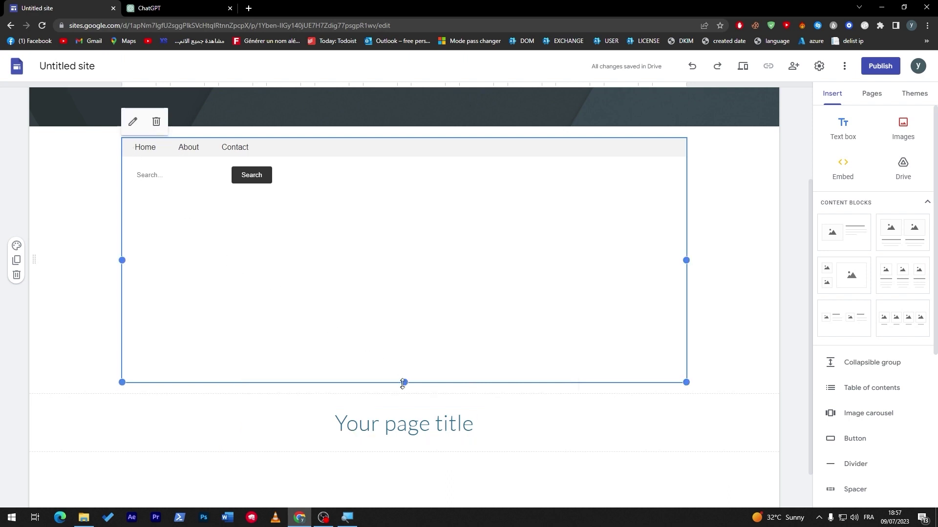
mouse_move(404, 379)
left_mouse_down()
mouse_move(384, 274)
mouse_move(386, 233)
left_mouse_up()
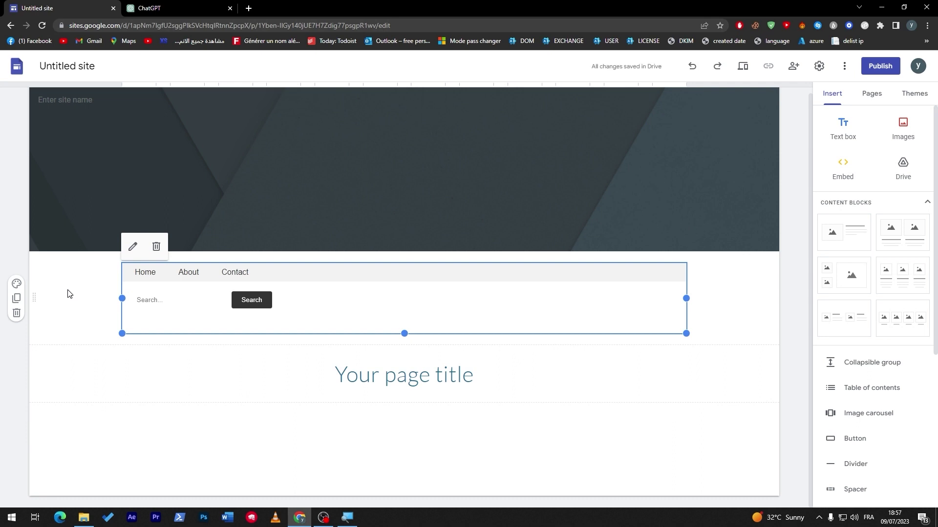
left_click(190, 9)
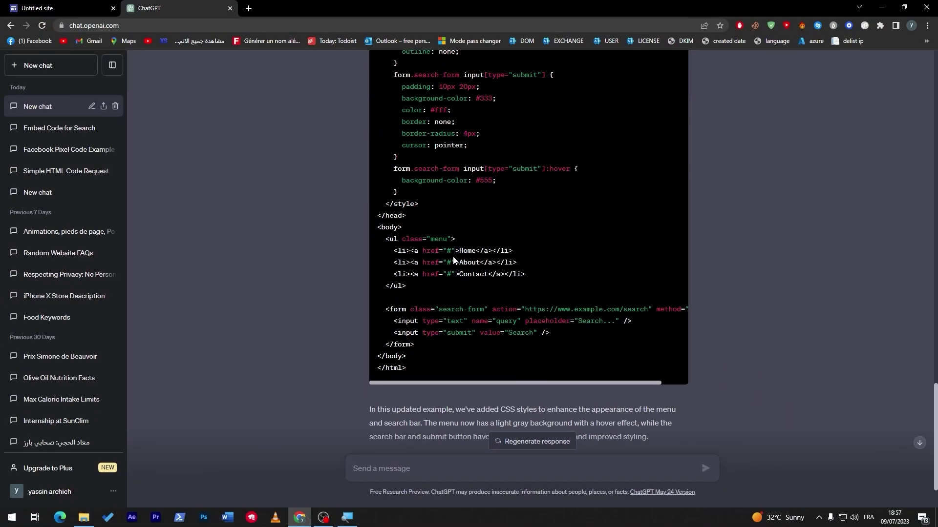
key("ctrl+Tab")
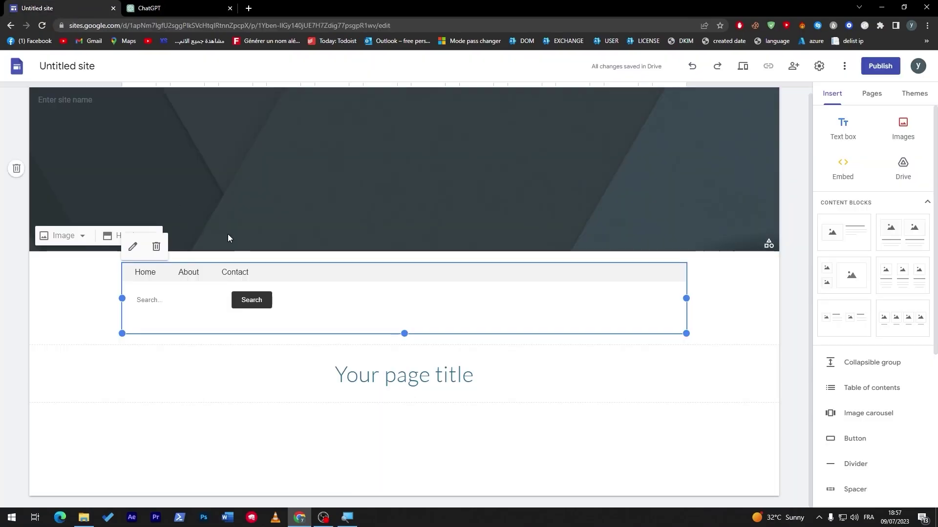
left_click(872, 93)
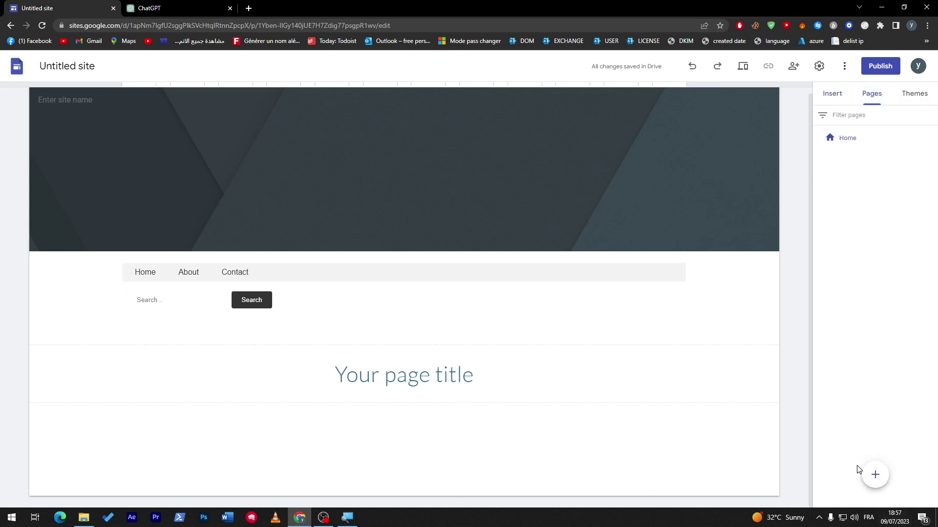
Step: Check the Home menu item line in ChatGPT's code, then return to the site editor
left_click(179, 8)
triple_click(449, 251)
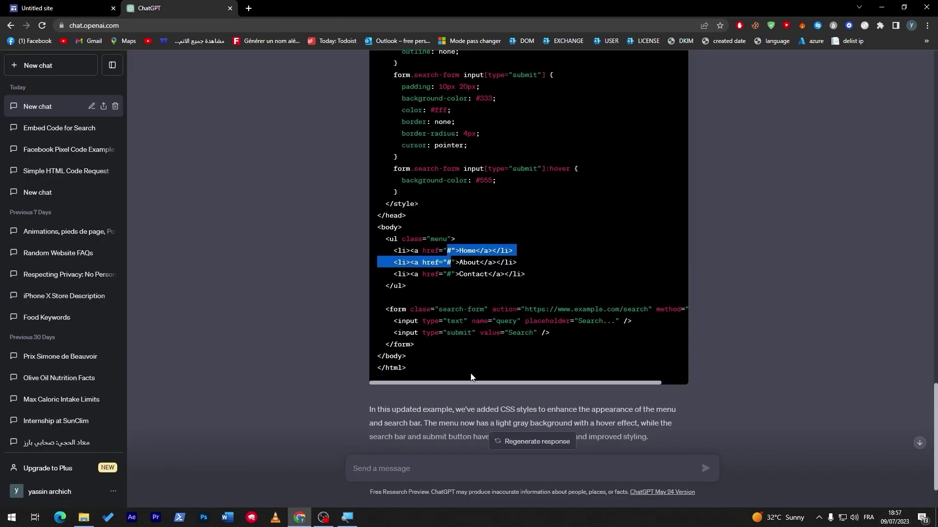
left_click(471, 380)
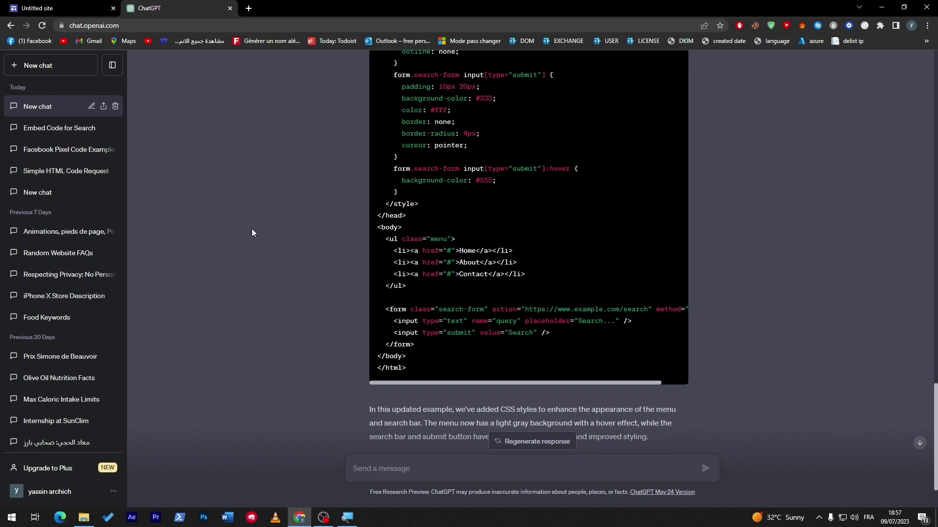
left_click(59, 8)
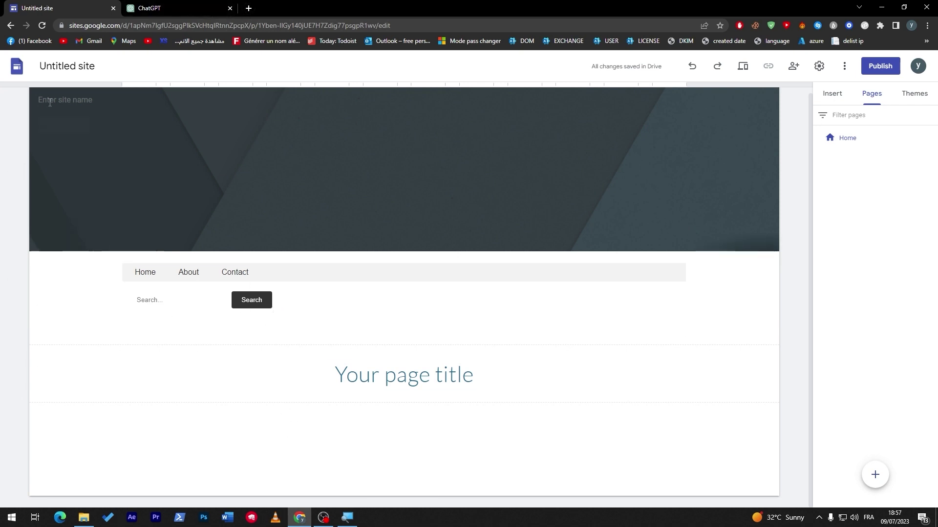
Step: From the Sites home page, open the full template gallery to find the Restaurant template
left_click(18, 66)
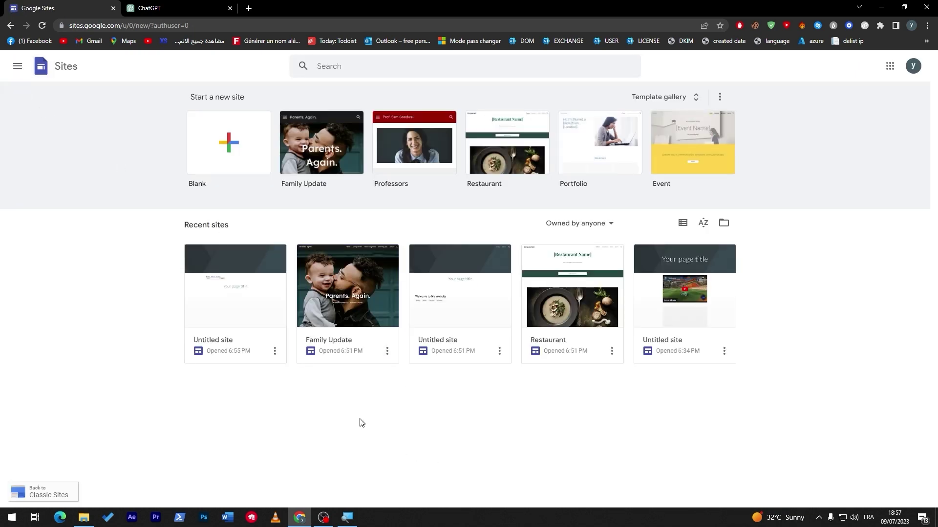
left_click(695, 97)
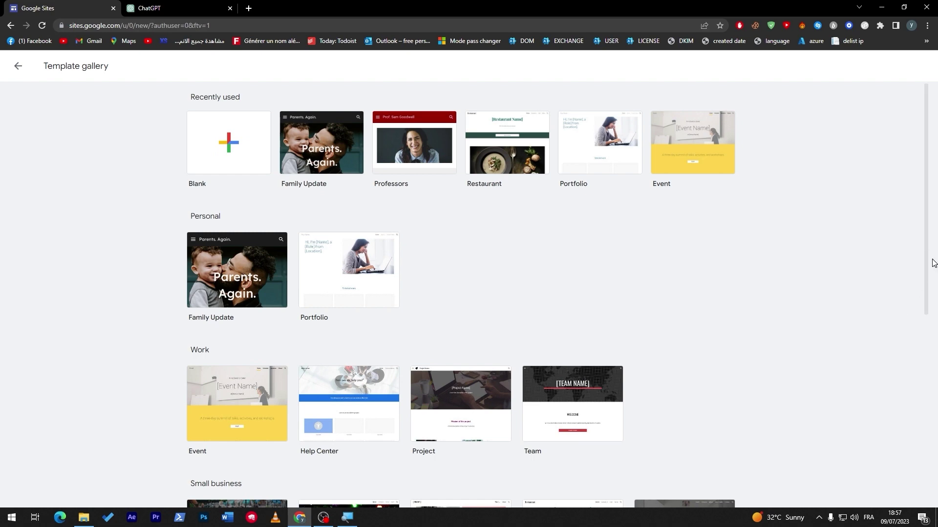
left_click_drag(933, 263, 907, 365)
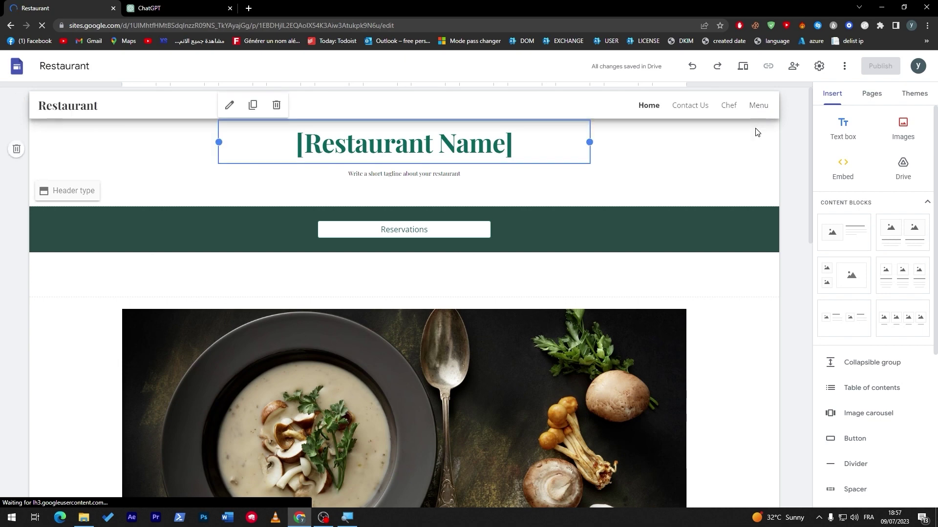
Step: Add a new full-page embed page to the Restaurant site
left_click(871, 93)
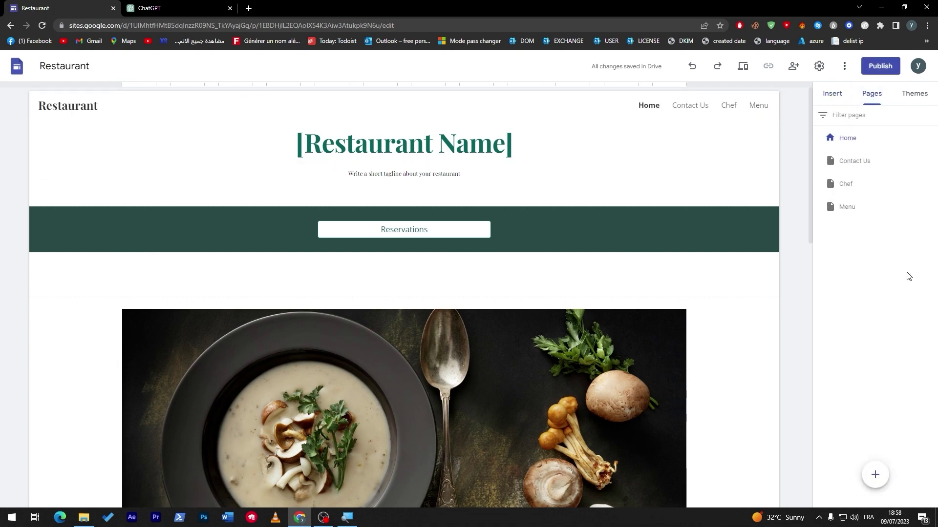
mouse_move(876, 476)
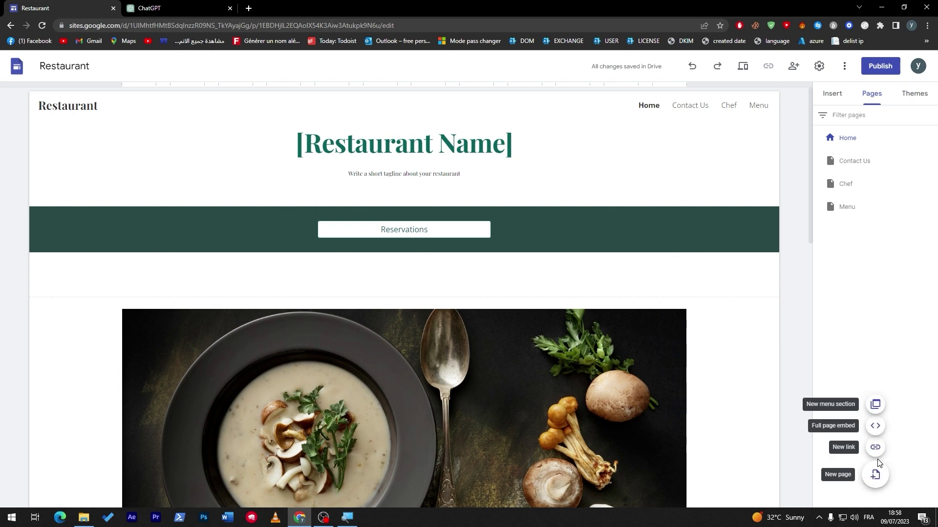
left_click(877, 431)
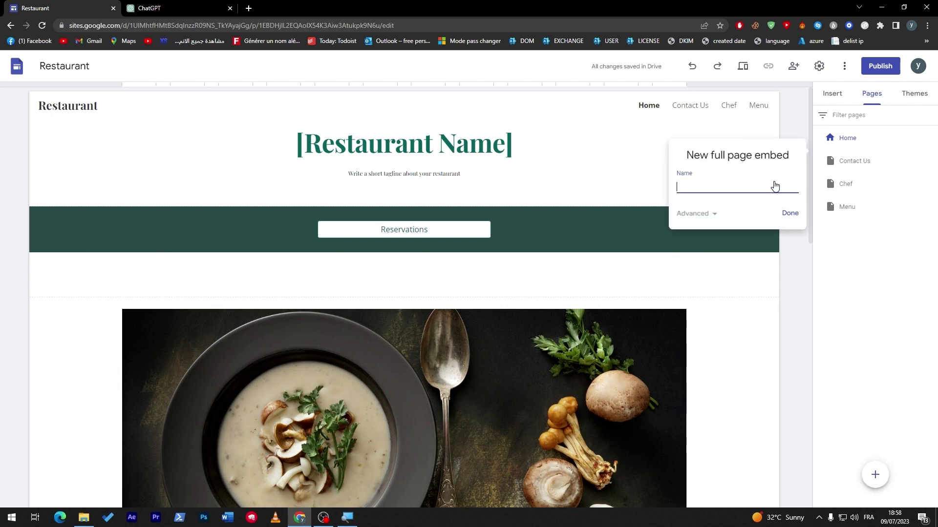
type("font-family: Arial, sans-serif;")
left_click(786, 214)
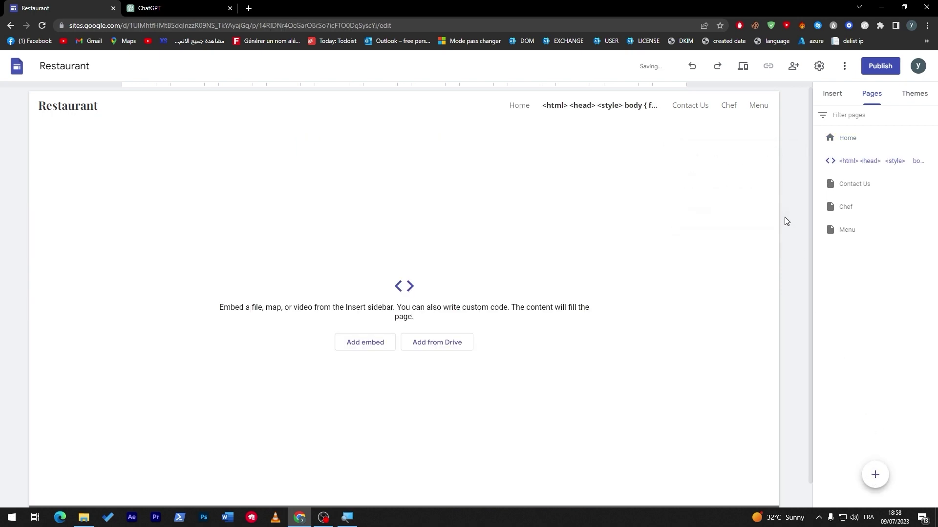
Step: Embed the pasted HTML menu and search-bar code on the new page
left_click(369, 345)
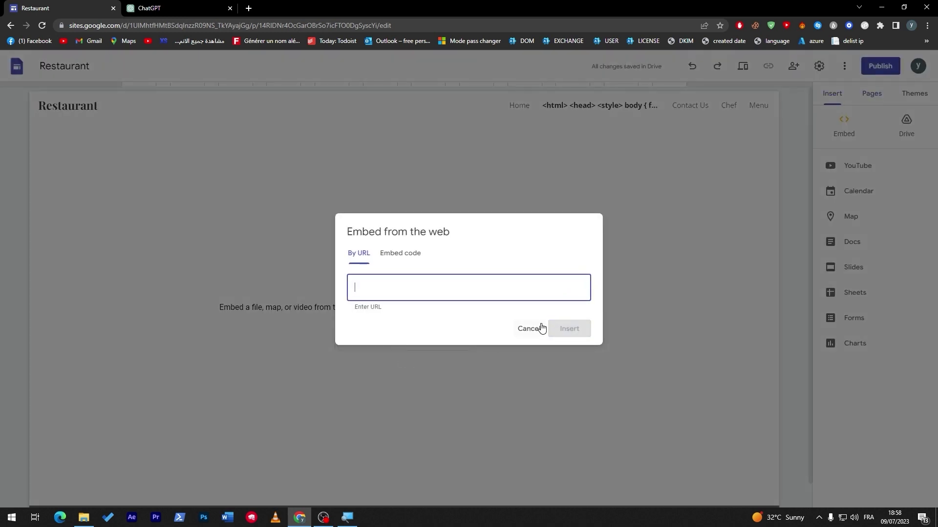
left_click(396, 239)
key("ctrl+v")
left_click(576, 344)
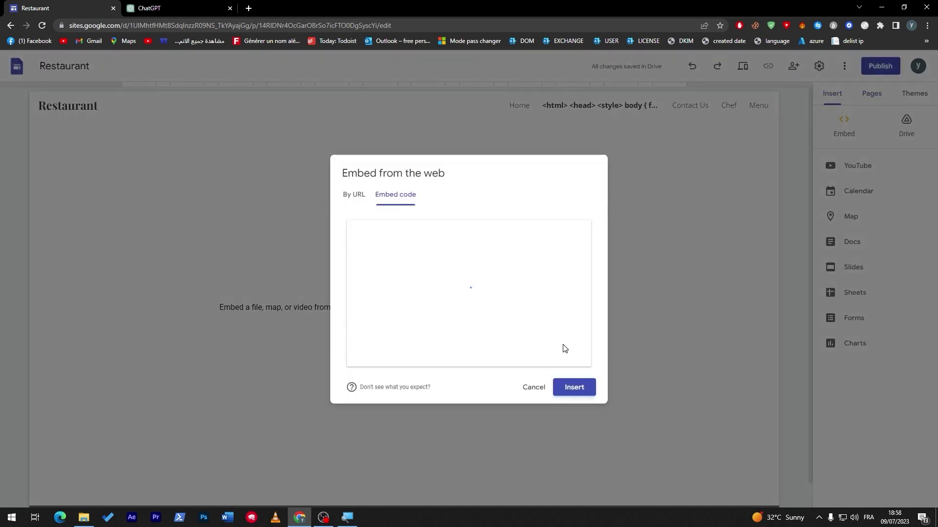
left_click(575, 389)
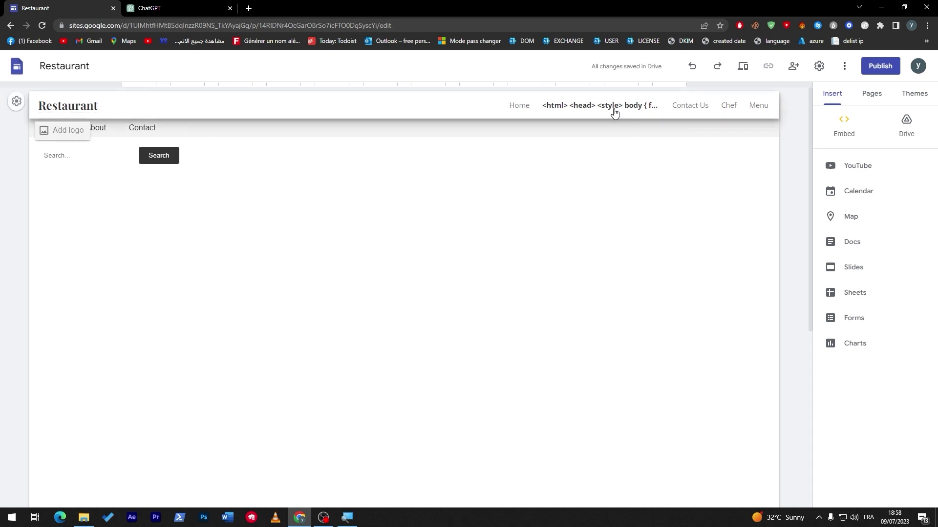
Step: Rename the embed page to 'Search' and return to the Google Sites home page
left_click(871, 94)
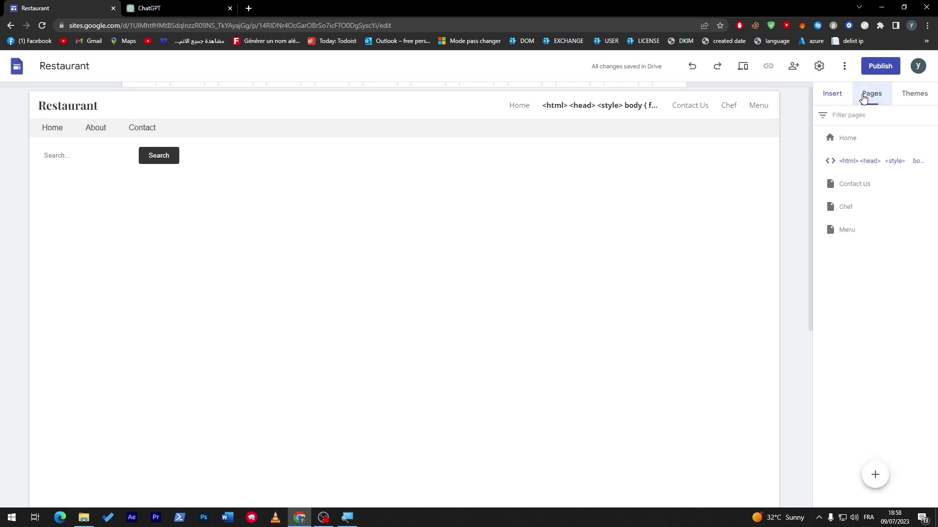
double_click(860, 161)
key("BackSpace")
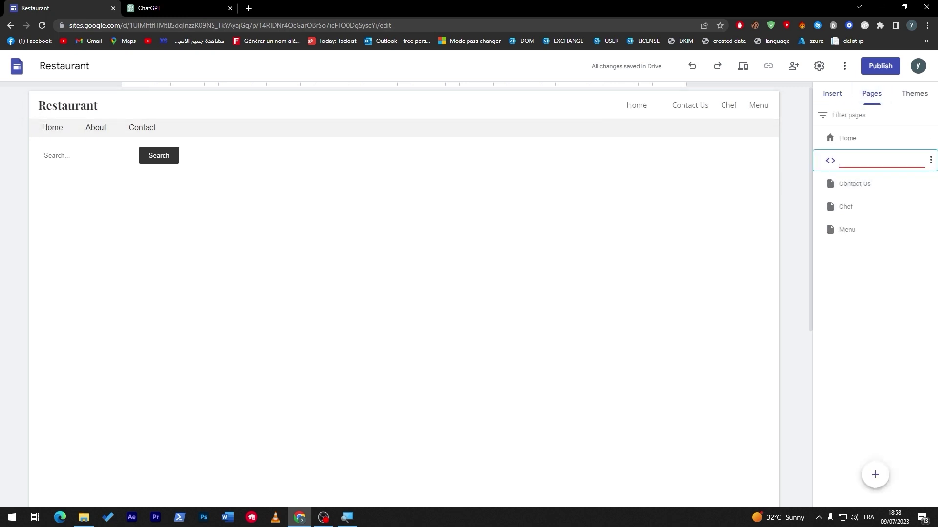
type("Search")
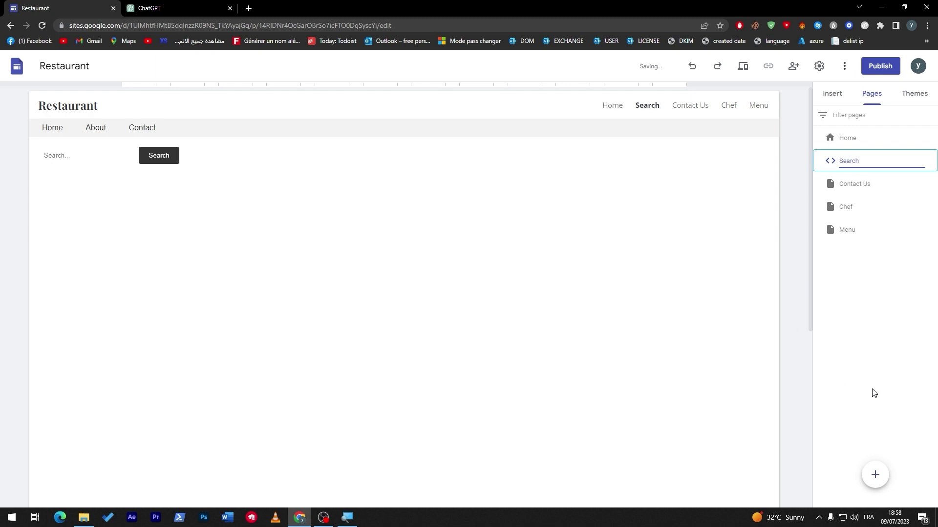
key("Return")
left_click(86, 105)
left_click(203, 215)
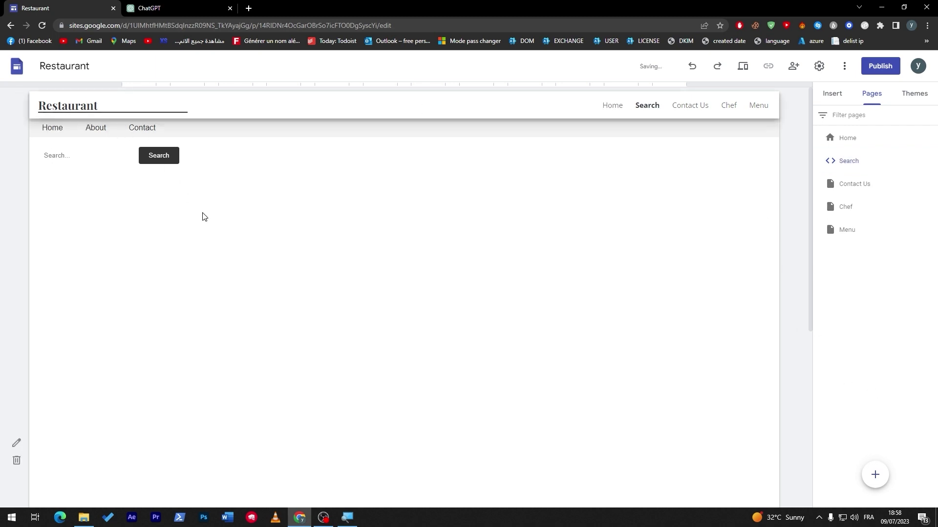
left_click(18, 67)
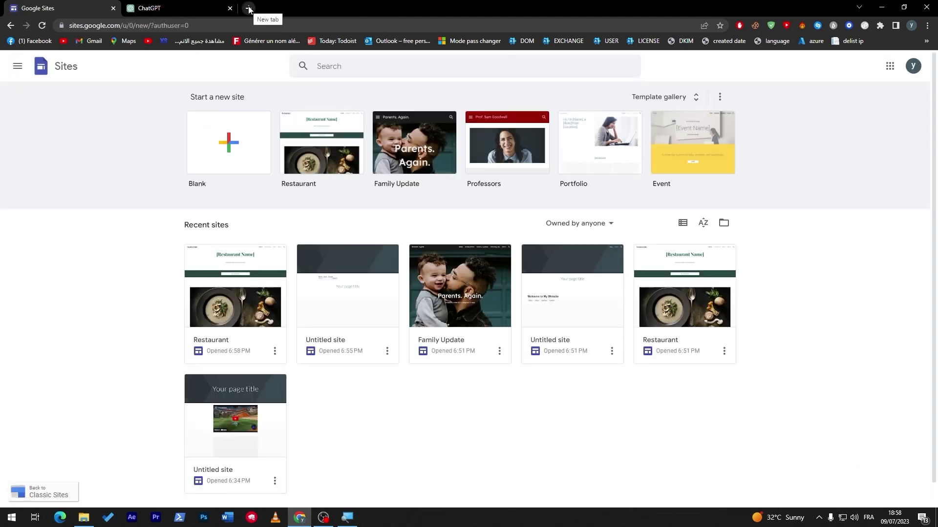
Step: Search the web for 'sites google search bar' in a new browser tab
left_click(248, 8)
type("site")
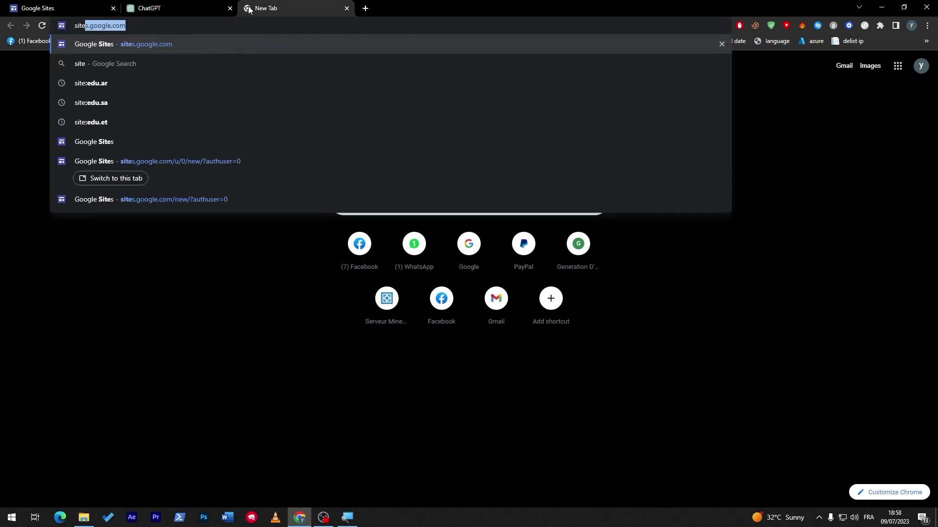
type("s google searc")
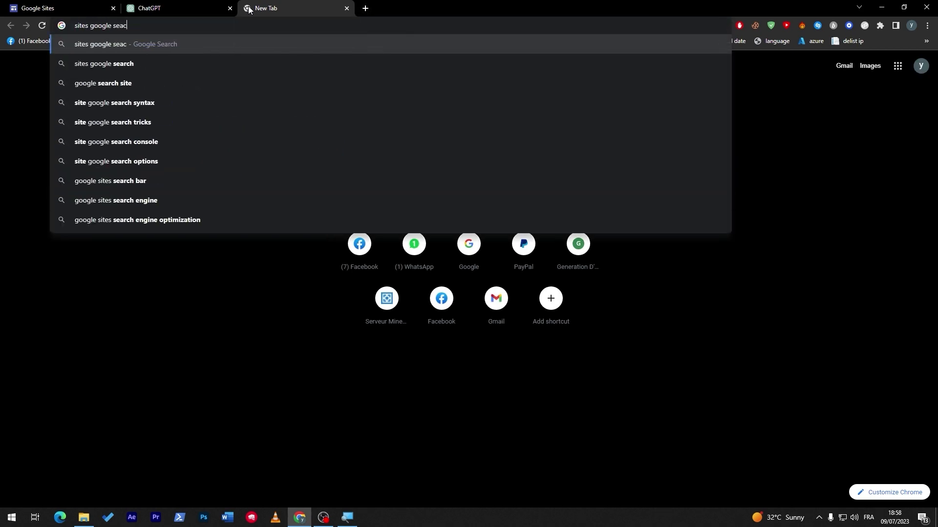
type("h bar")
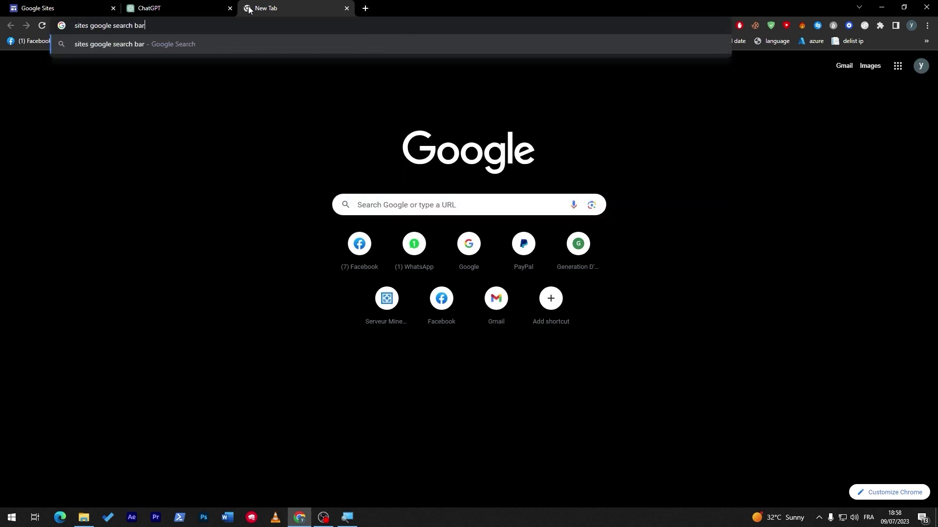
key("Return")
left_click_drag(935, 121, 932, 59)
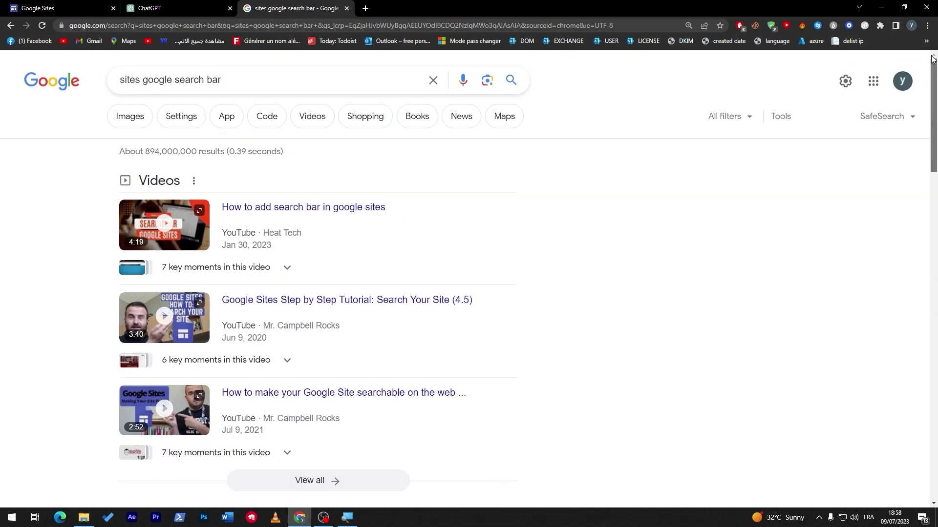
Step: Switch between the Google Sites tab and the search results, ending on the results
left_click(65, 8)
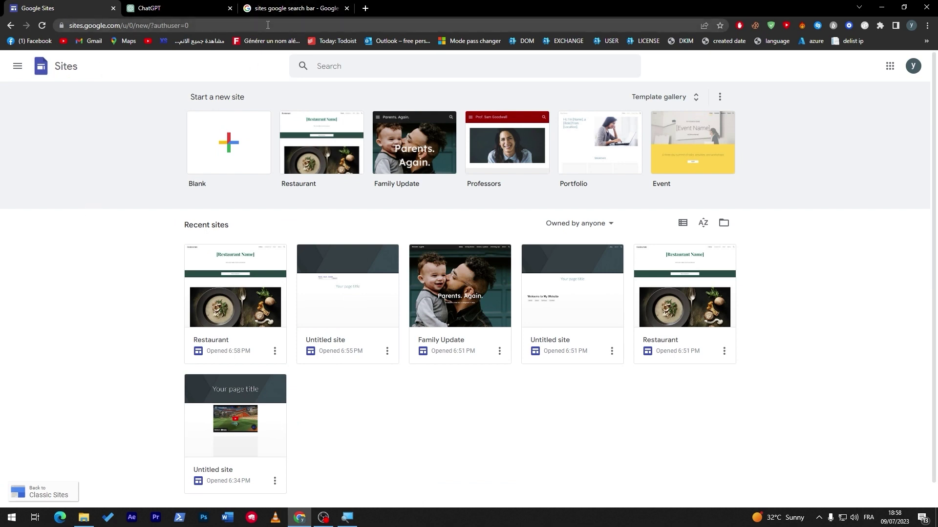
left_click(289, 9)
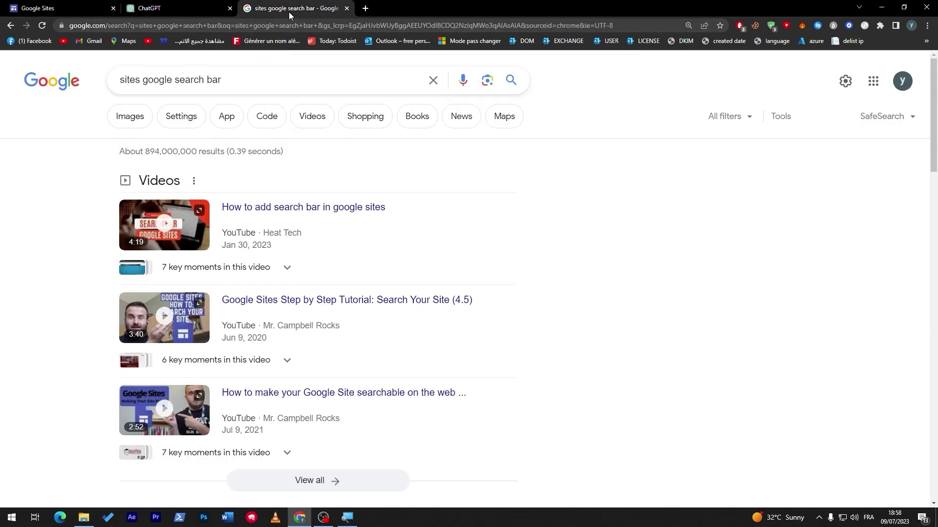
left_click(30, 7)
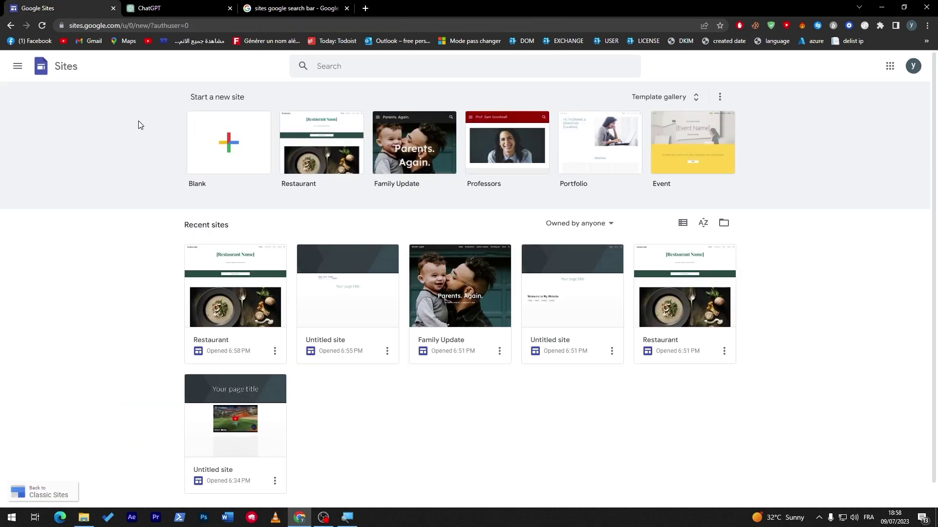
left_click(286, 5)
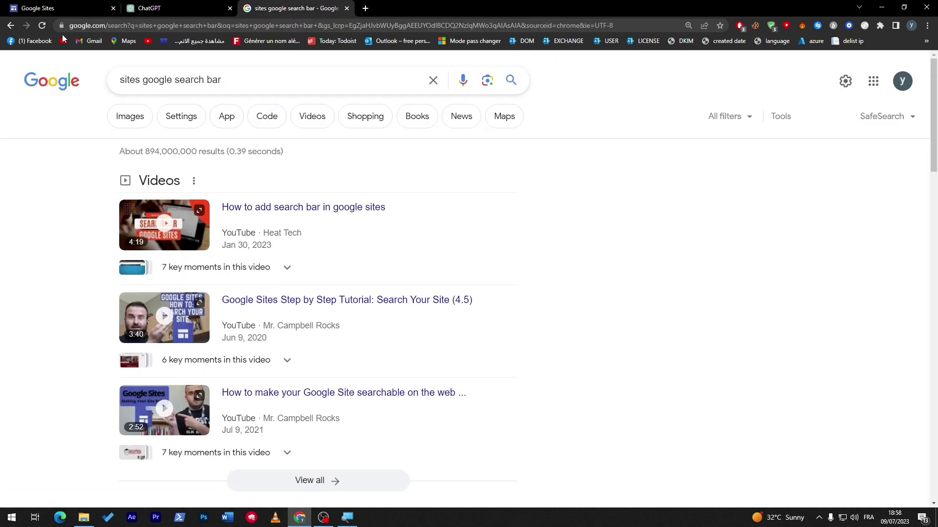
left_click(47, 5)
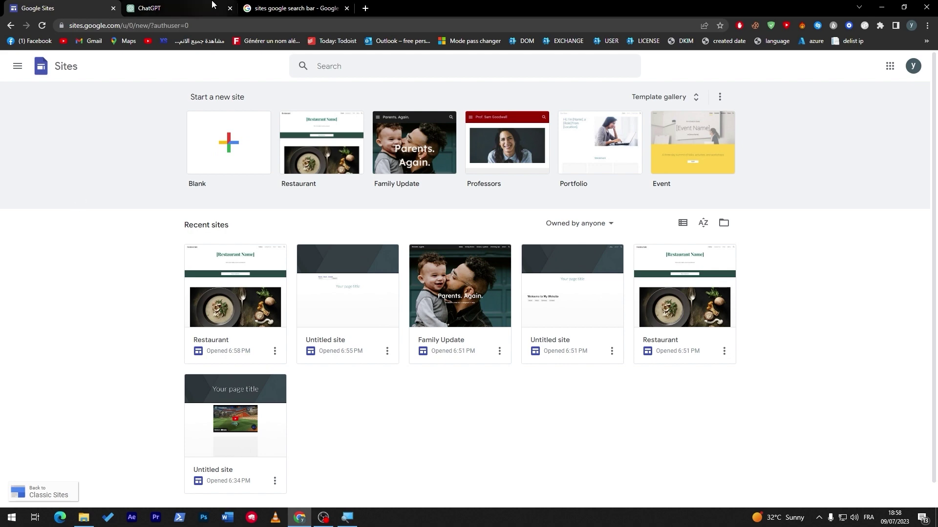
left_click(262, 5)
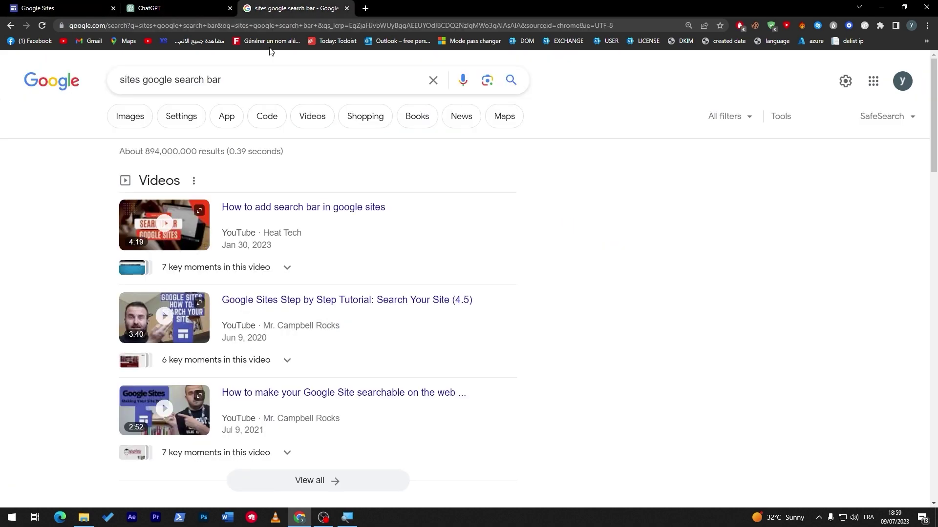
Step: Search for 'cristiano ronaldo', scroll through the results, and return to the Google Sites tab
triple_click(264, 78)
type("cristiano ronaldo")
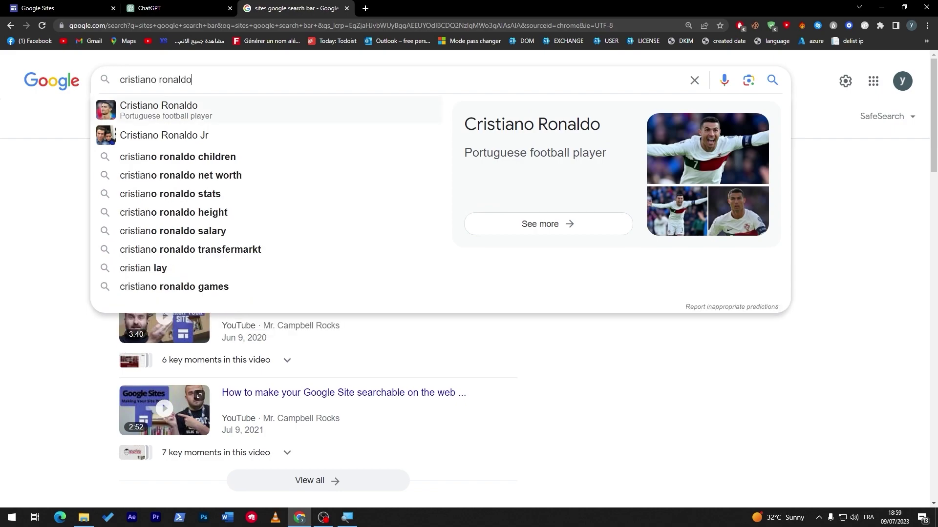
key("Return")
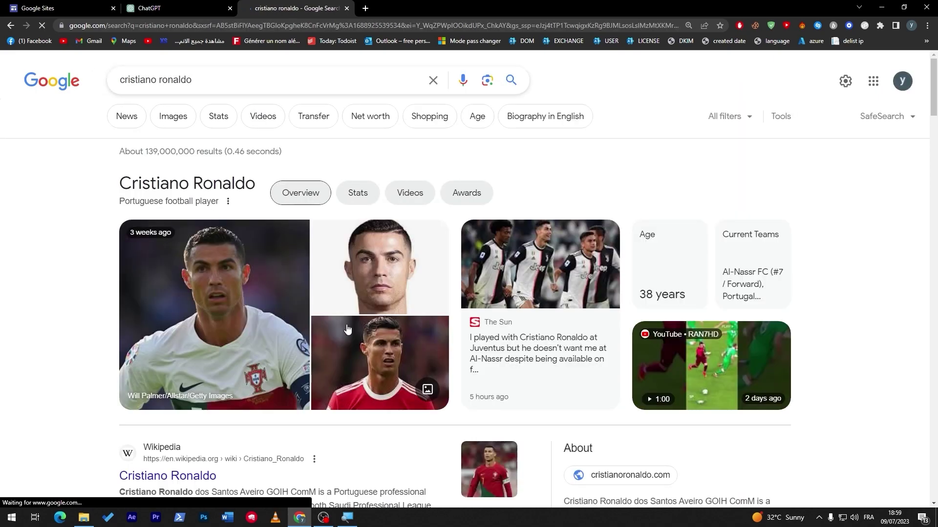
scroll(860, 205, "down", 15)
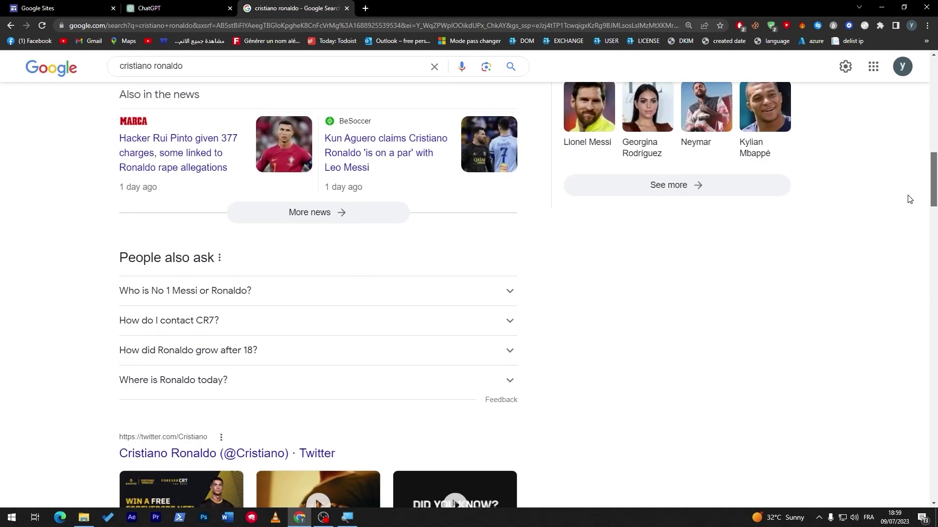
scroll(909, 162, "up", 6)
scroll(901, 149, "up", 4)
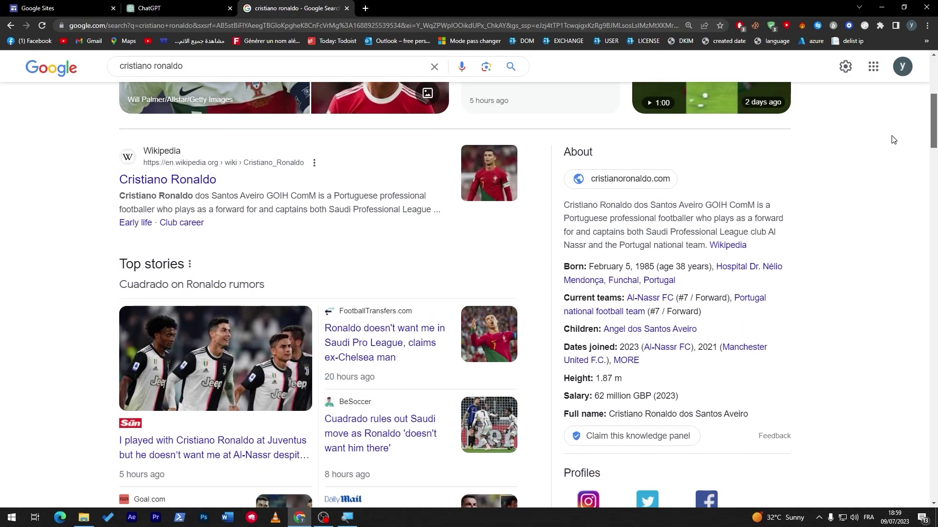
scroll(889, 211, "down", 20)
scroll(874, 342, "up", 15)
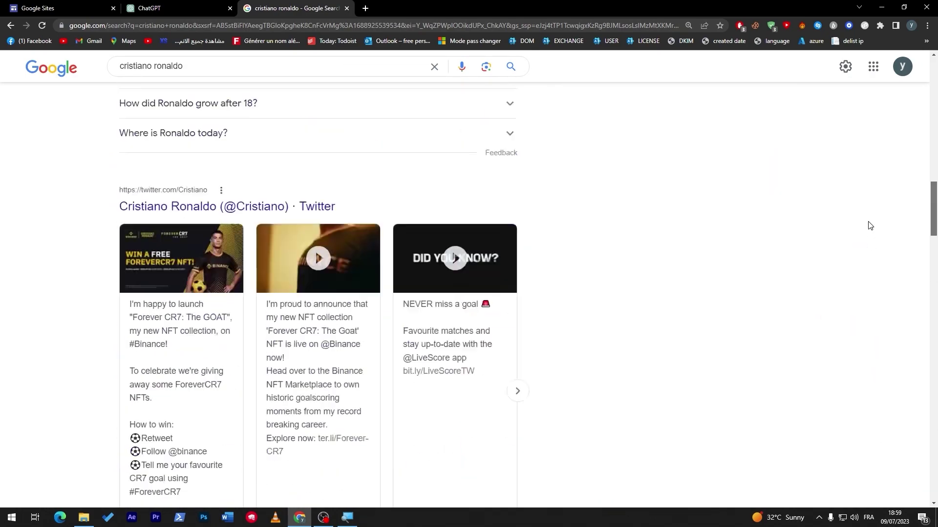
scroll(870, 226, "up", 15)
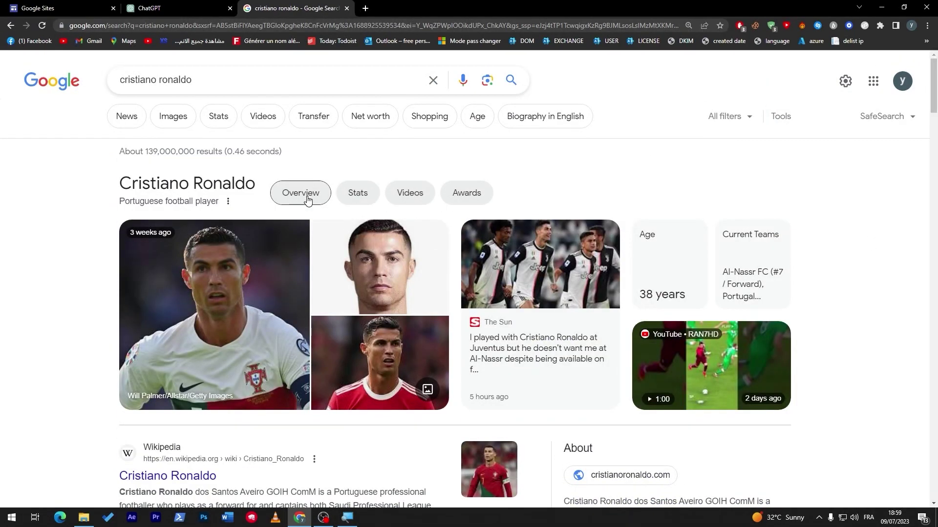
left_click(84, 7)
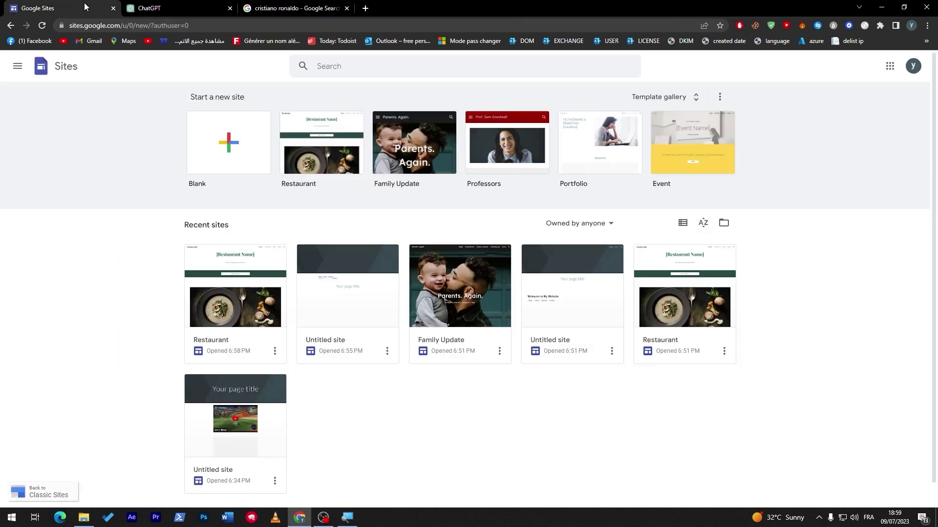
Step: In the ChatGPT chat, select the whole HTML code from <!DOCTYPE html> to </html>
left_click(152, 6)
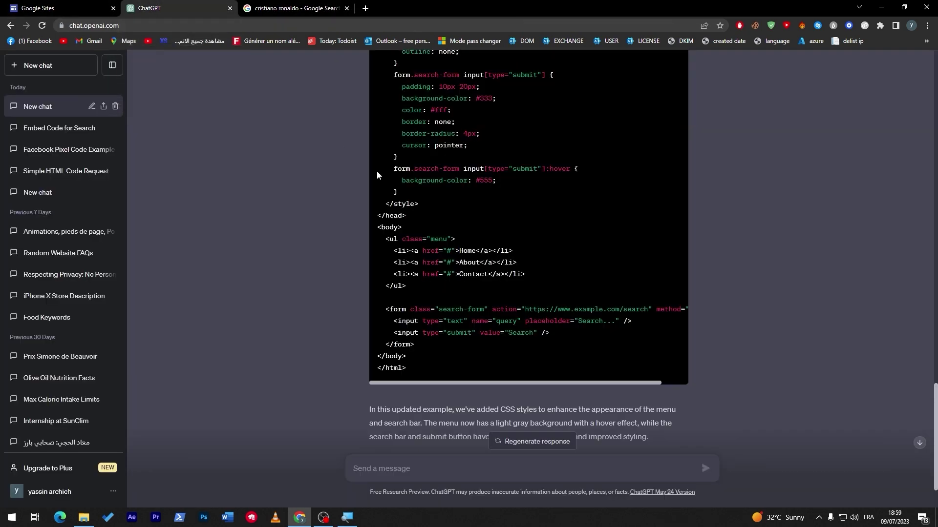
left_click_drag(363, 363, 373, 79)
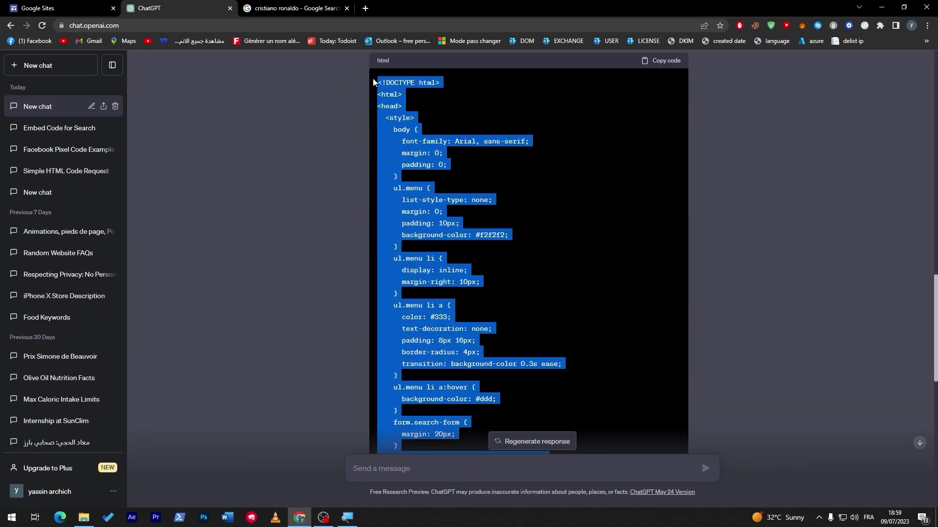
left_click(423, 178)
left_click_drag(376, 83, 468, 302)
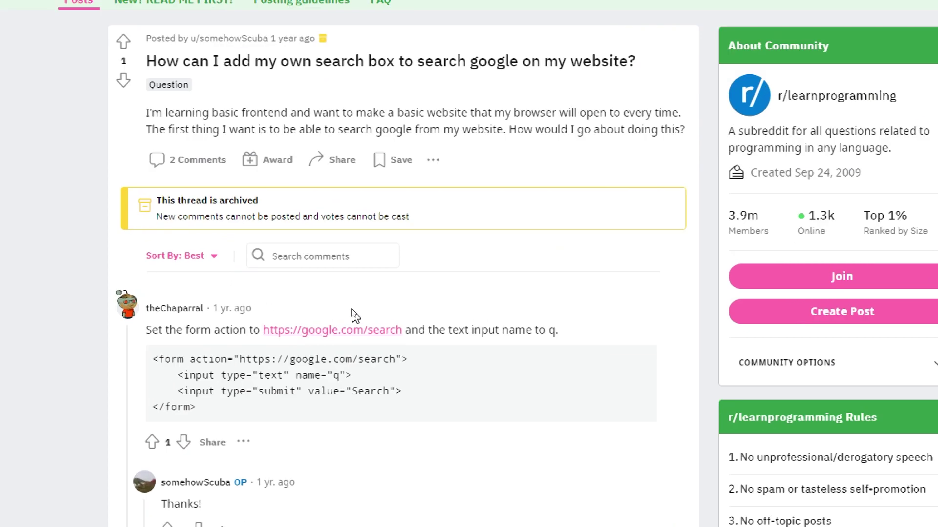
Step: Review the comment's google.com/search form code by selecting parts of it, then switch to the r/webdev post
scroll(377, 122, "down", 4)
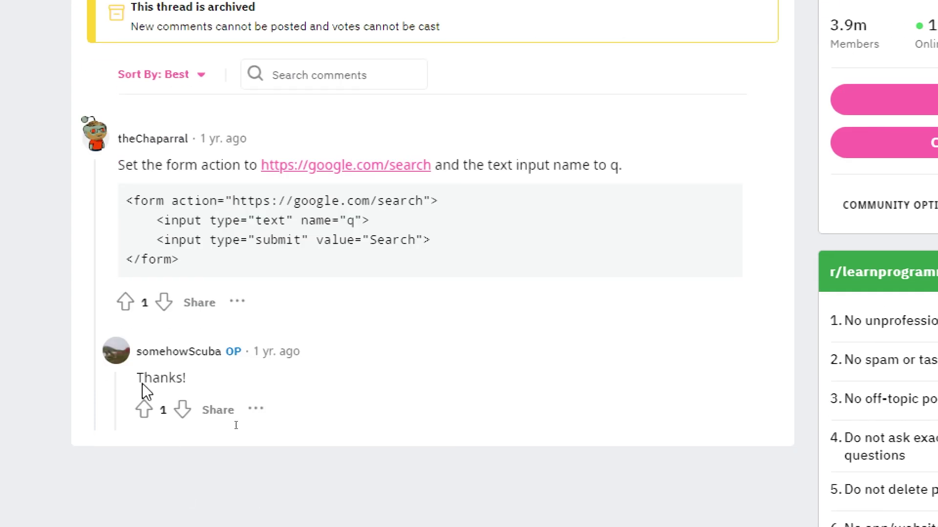
left_click_drag(126, 201, 747, 198)
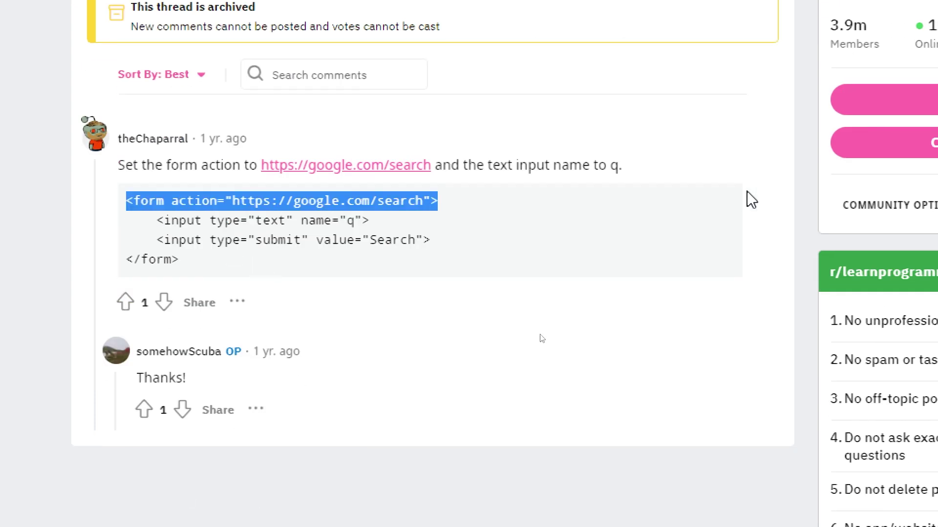
left_click_drag(376, 261, 127, 204)
left_click(180, 195)
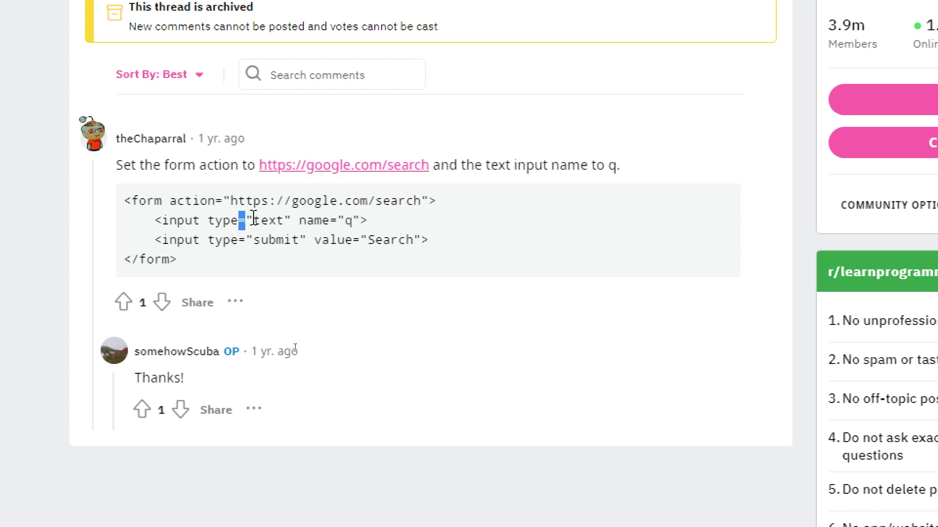
left_click_drag(239, 239, 280, 246)
left_click(293, 241)
left_click_drag(189, 259, 107, 182)
left_click(107, 185)
key("ctrl+Tab")
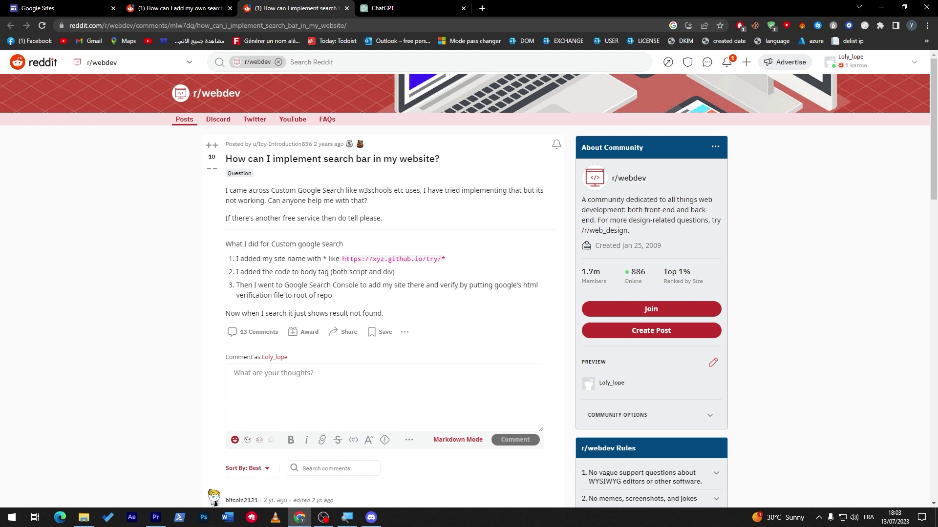
triple_click(380, 290)
left_click(381, 290)
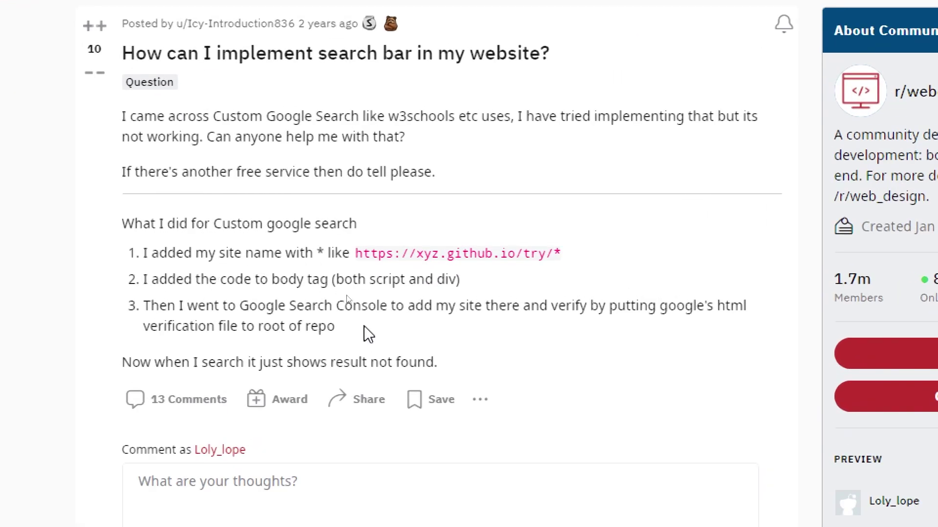
left_click_drag(356, 253, 498, 253)
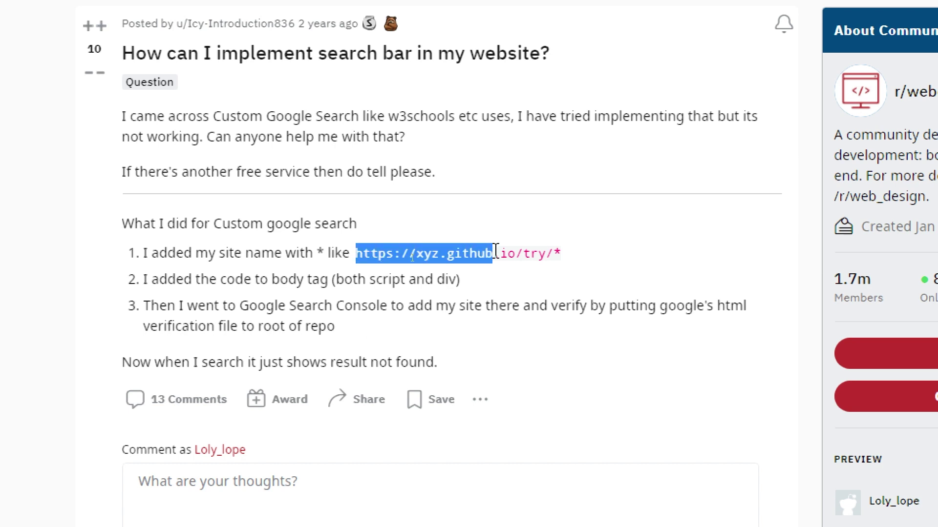
left_click(444, 299)
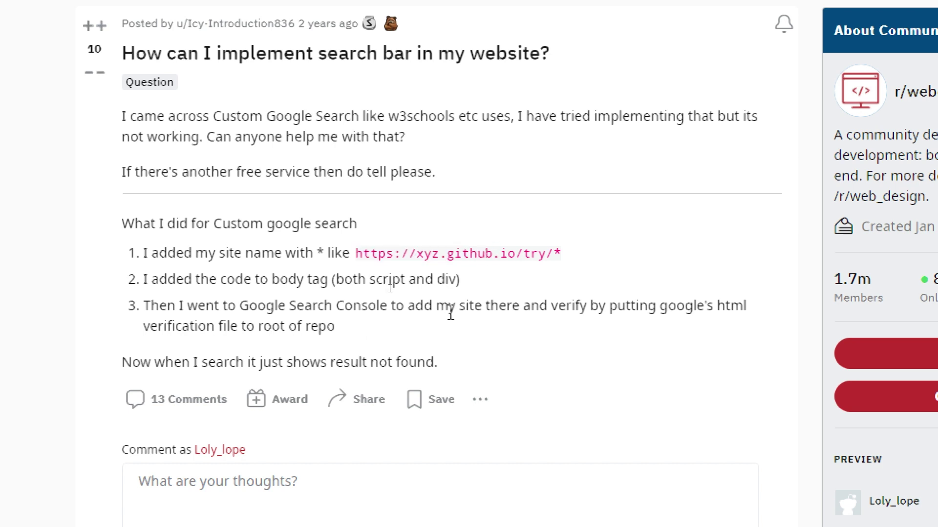
left_click_drag(566, 254, 553, 253)
left_click(488, 278)
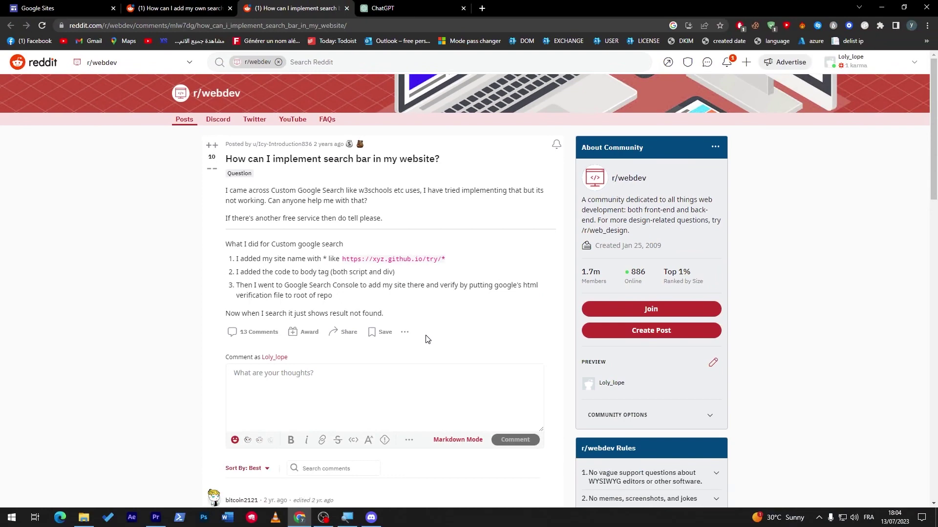
left_click(417, 7)
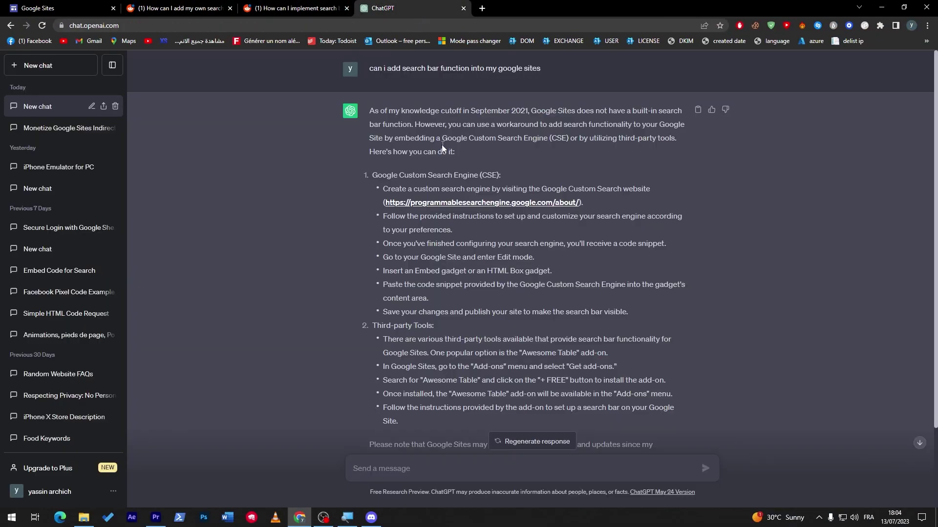
Step: Select the Google Custom Search Engine heading and the step-by-step instructions in ChatGPT's answer
triple_click(499, 176)
left_click(641, 280)
triple_click(400, 176)
left_click(399, 177)
scroll(523, 228, "down", 2)
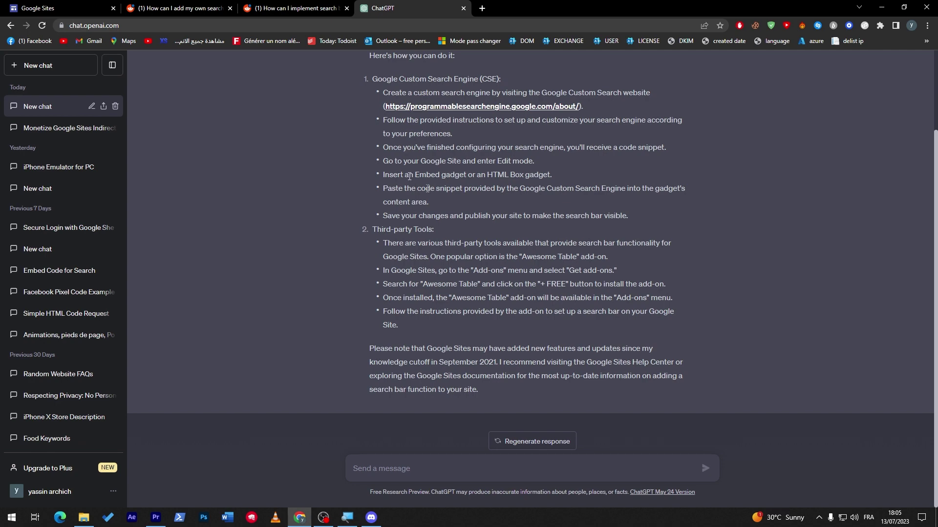
left_click_drag(359, 104, 464, 326)
left_click(464, 321)
key("ctrl+2")
left_click_drag(279, 370, 230, 339)
double_click(235, 338)
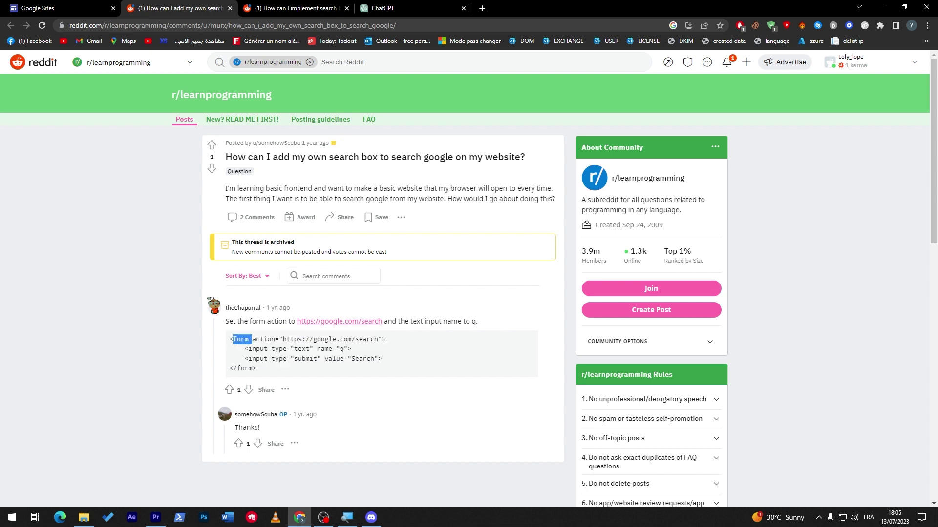
left_click(234, 339)
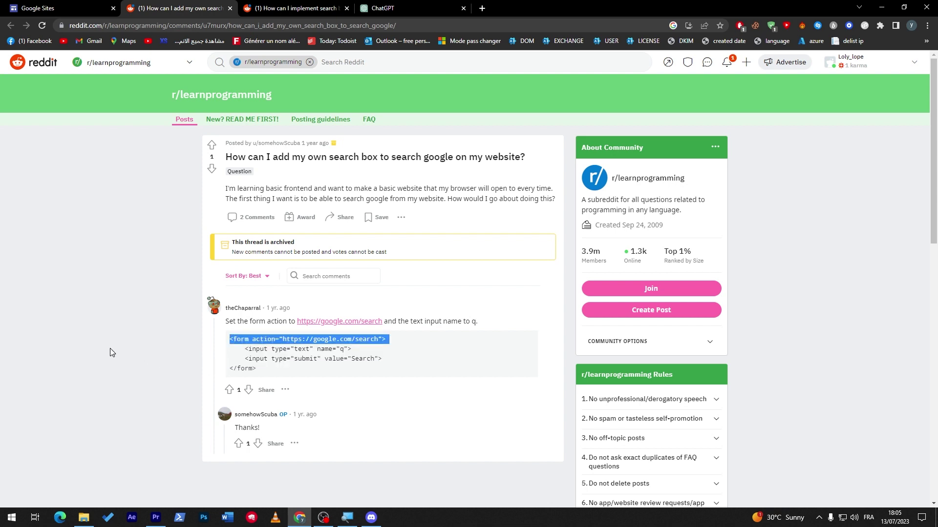